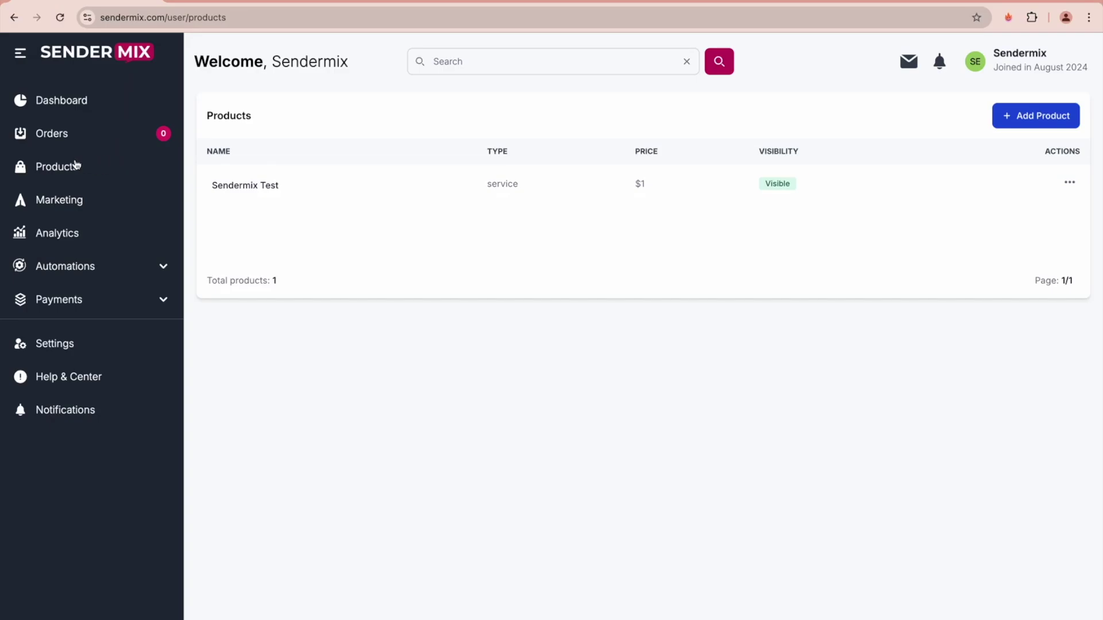
- Copy the Sendermix Test product's checkout link via Share and paste it into a new browser tab
click(1023, 118)
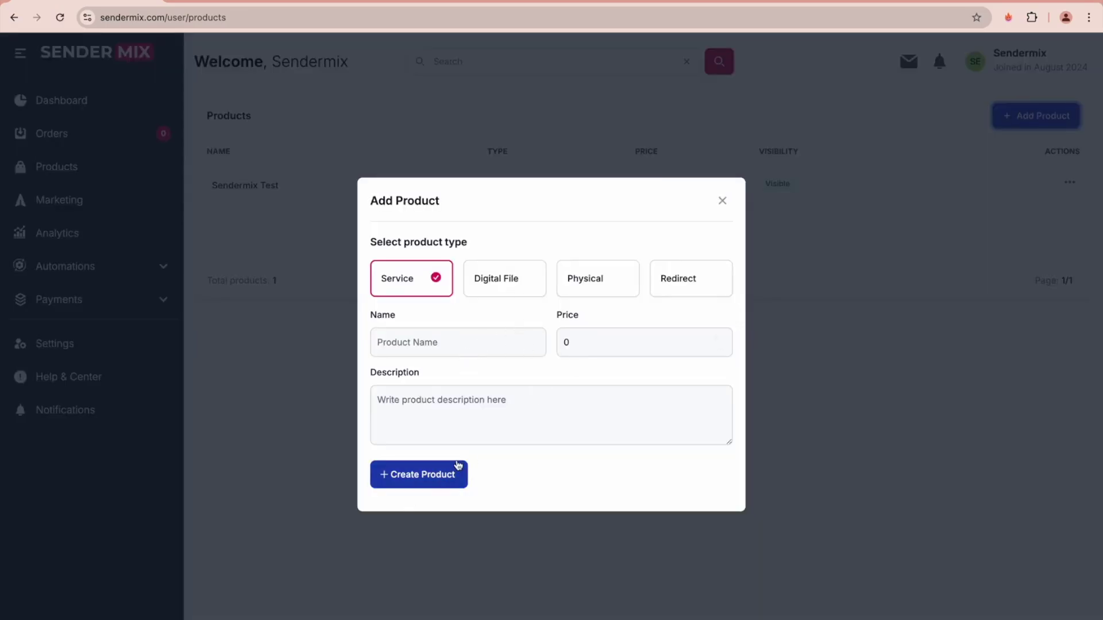
click(721, 206)
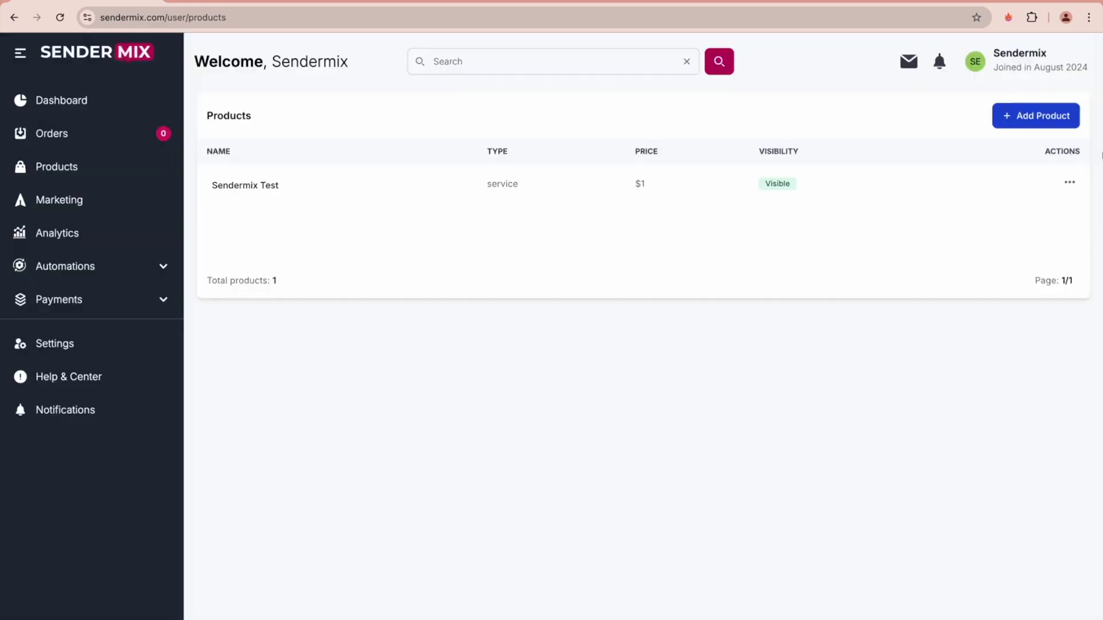
click(1071, 181)
click(1018, 239)
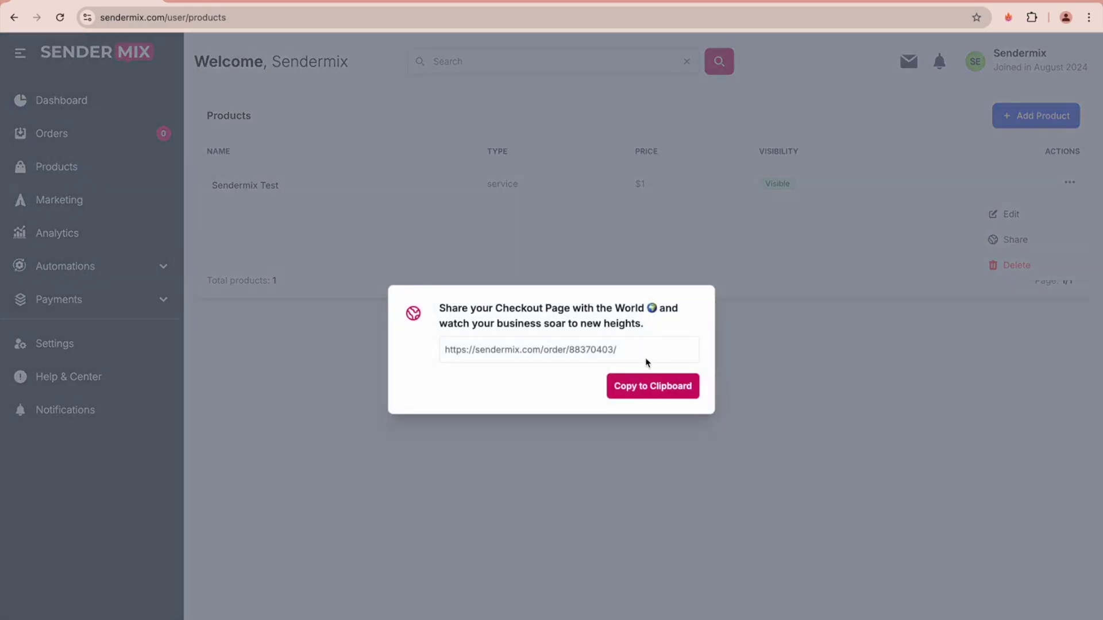
click(636, 387)
click(531, 266)
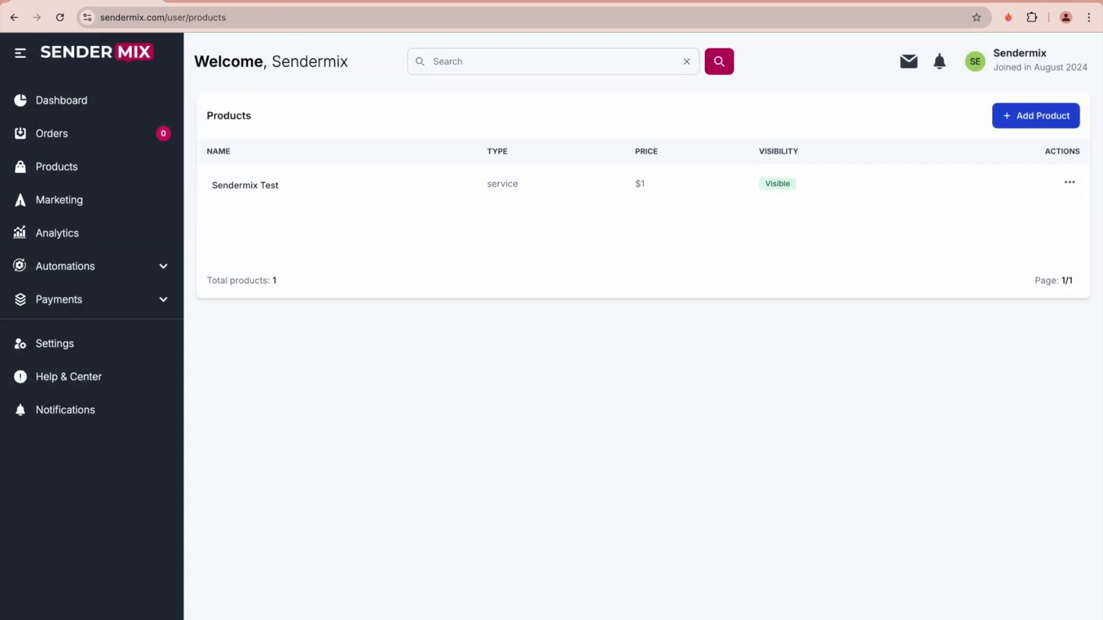
key(ctrl+t)
key(ctrl+v)
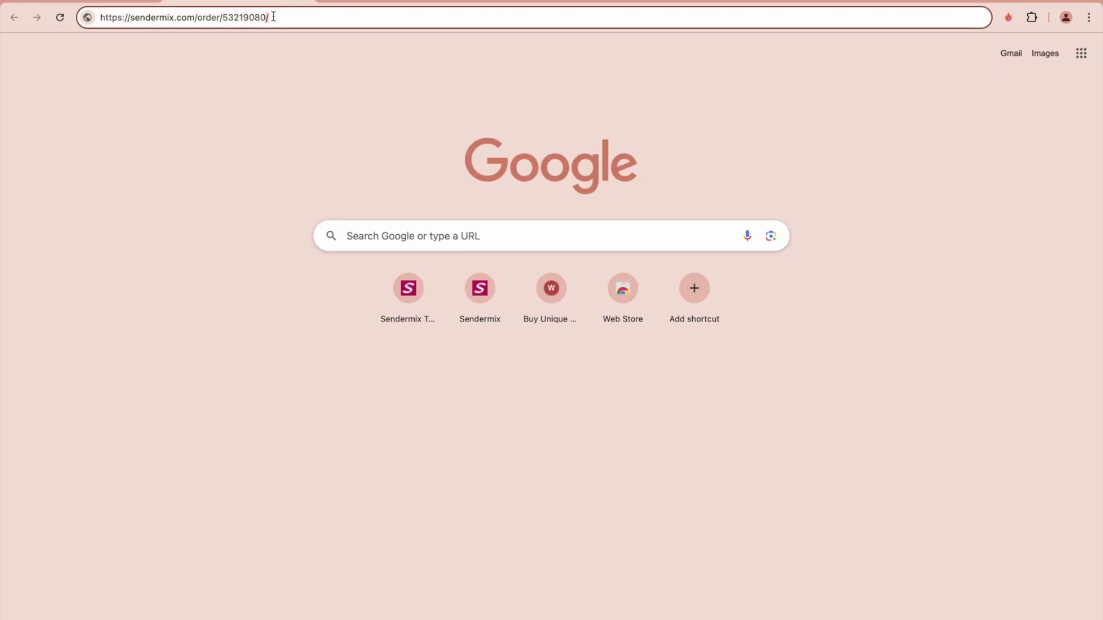
- Load the pasted Sendermix Test checkout URL, showing the 1.00 € PayPal checkout page
key(ctrl+a)
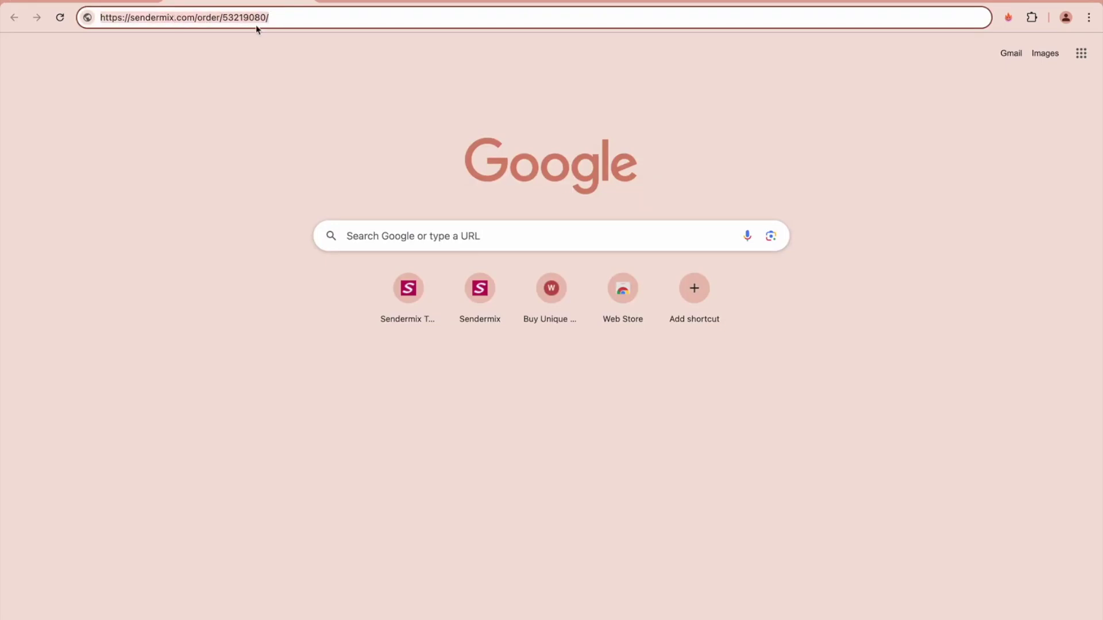
click(277, 15)
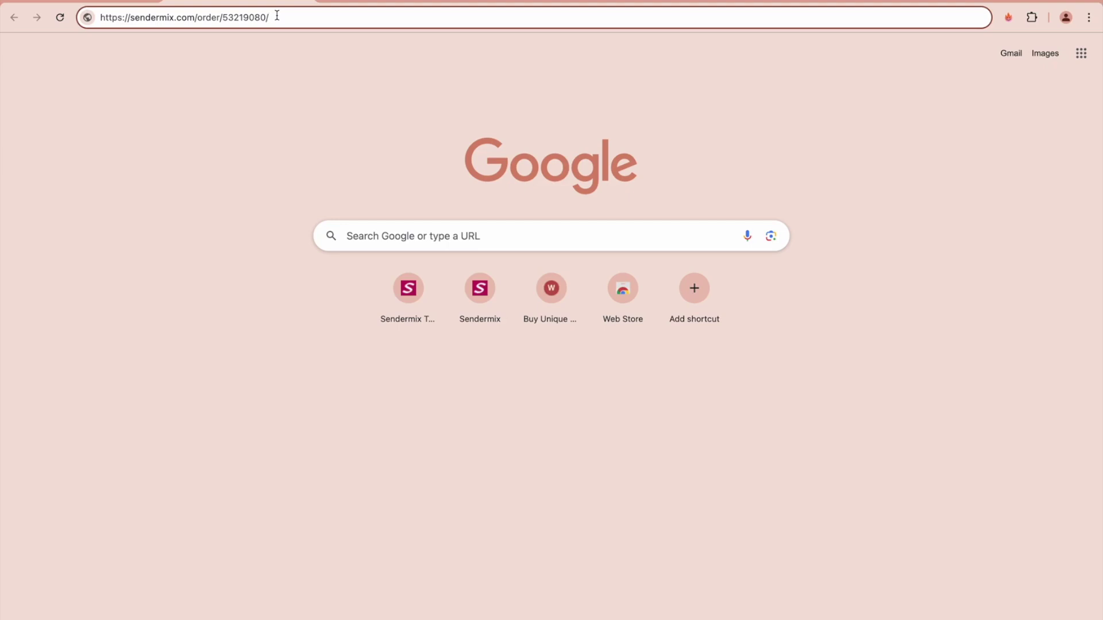
key(Return)
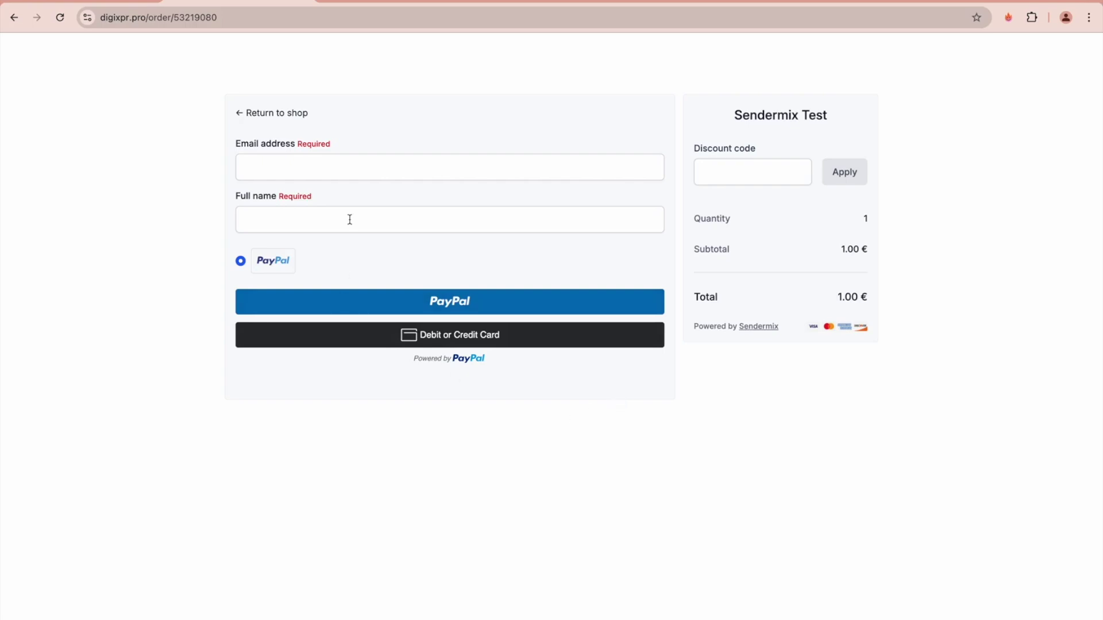
- Autofill the checkout email and full name with saved test details and try Debit or Credit Card
click(356, 172)
click(283, 219)
click(168, 257)
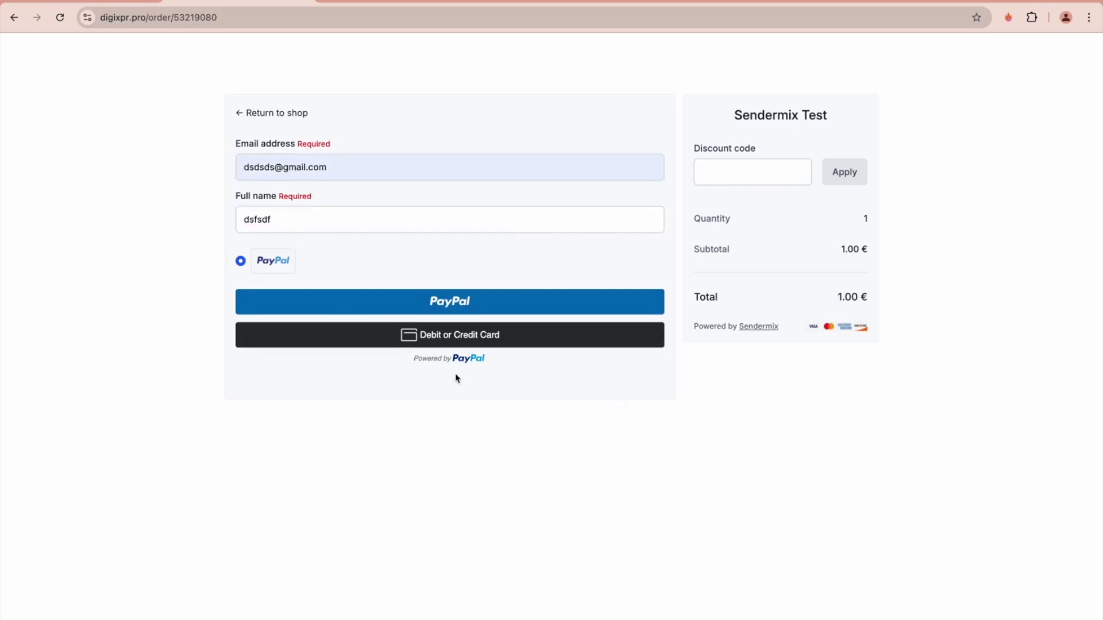
click(444, 342)
- Reopen the checkout using the pasted sendermix.com order link
click(285, 20)
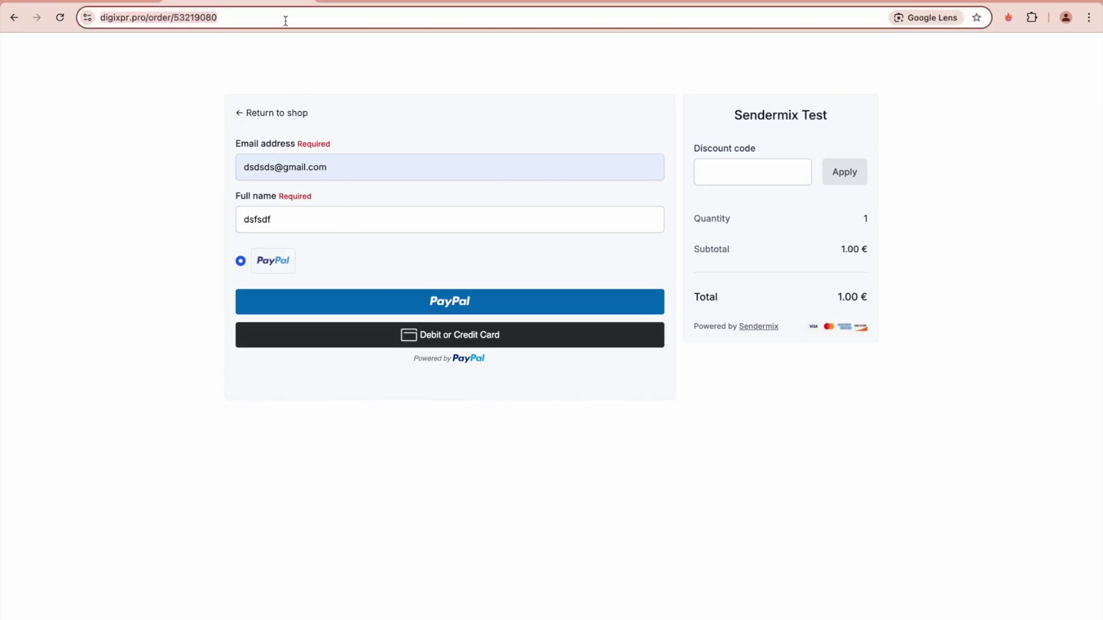
key(ctrl+v)
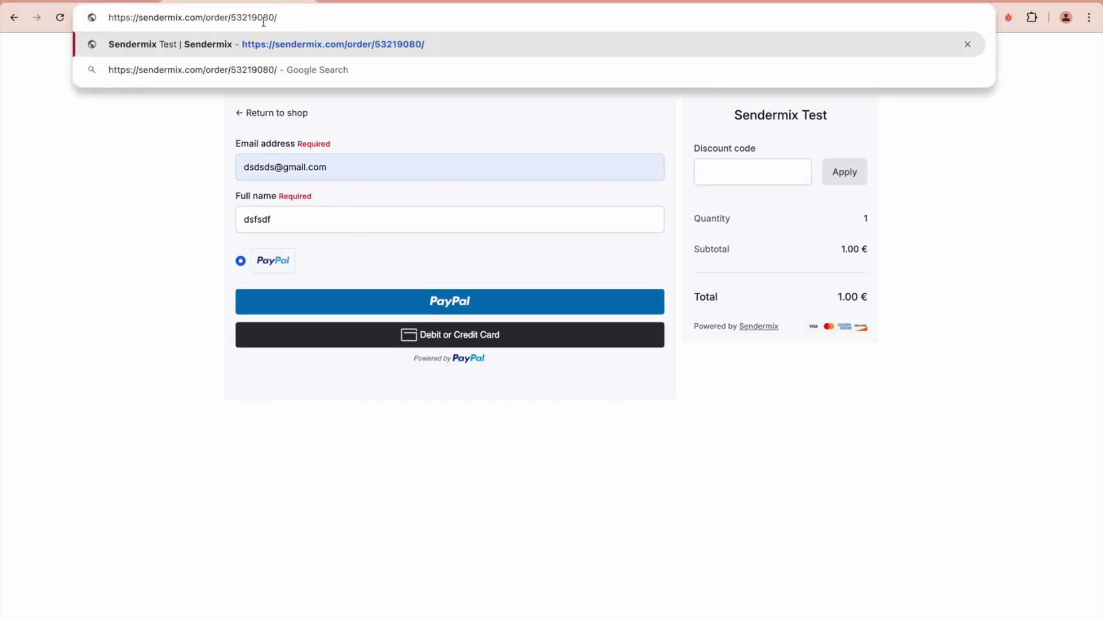
key(Return)
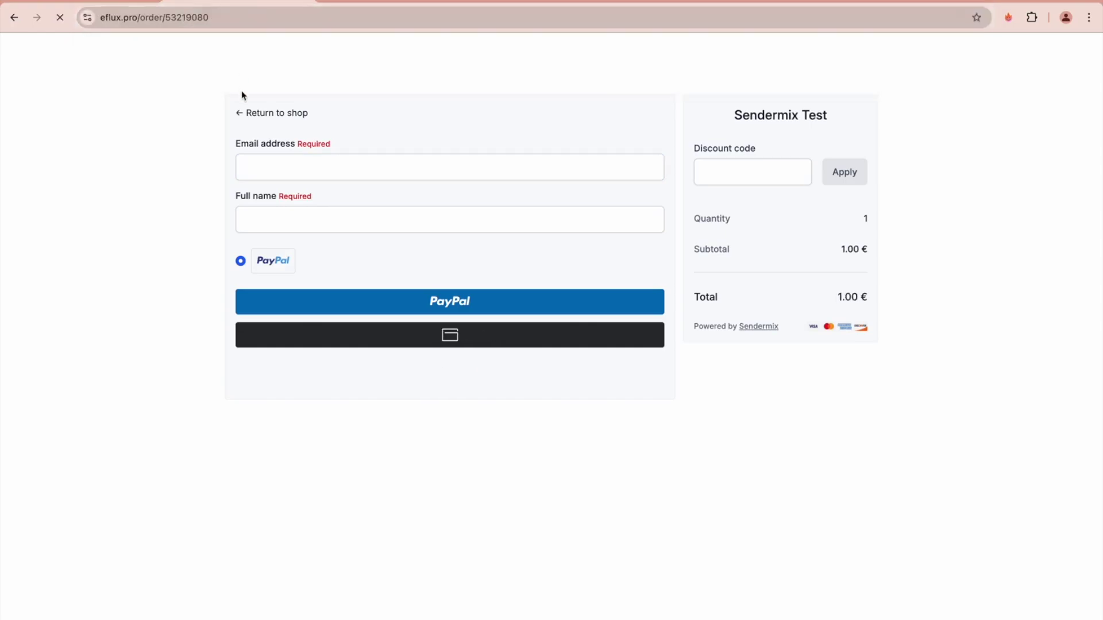
double_click(135, 17)
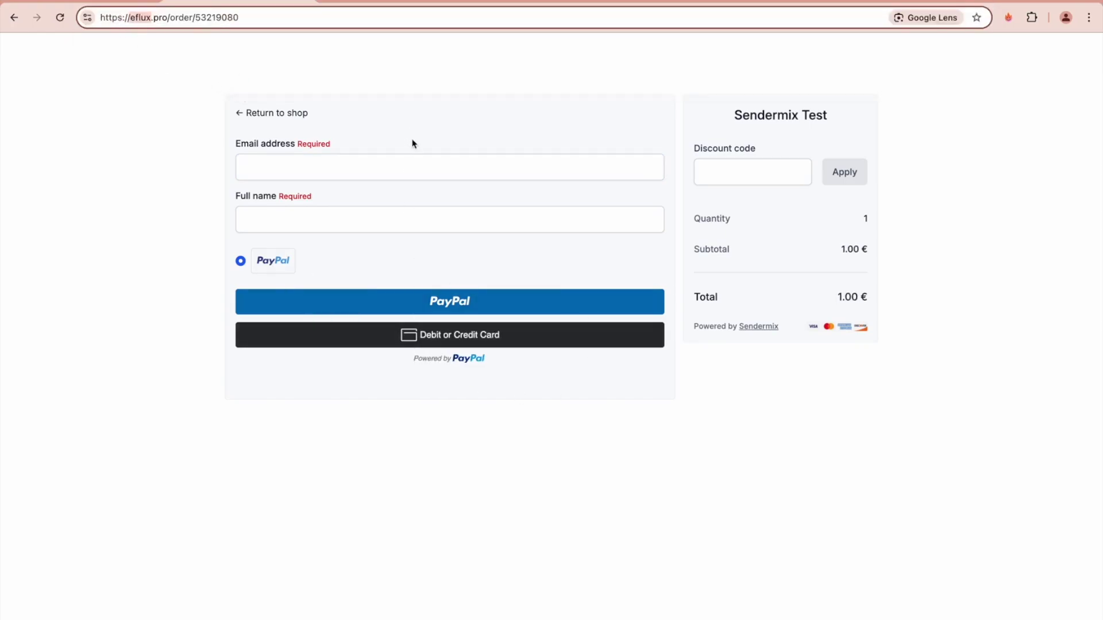
- Refill the checkout email from a saved suggestion and enter 'dsfdsfsd' as the full name
click(395, 166)
click(377, 197)
click(369, 224)
text(dsfdsfsd)
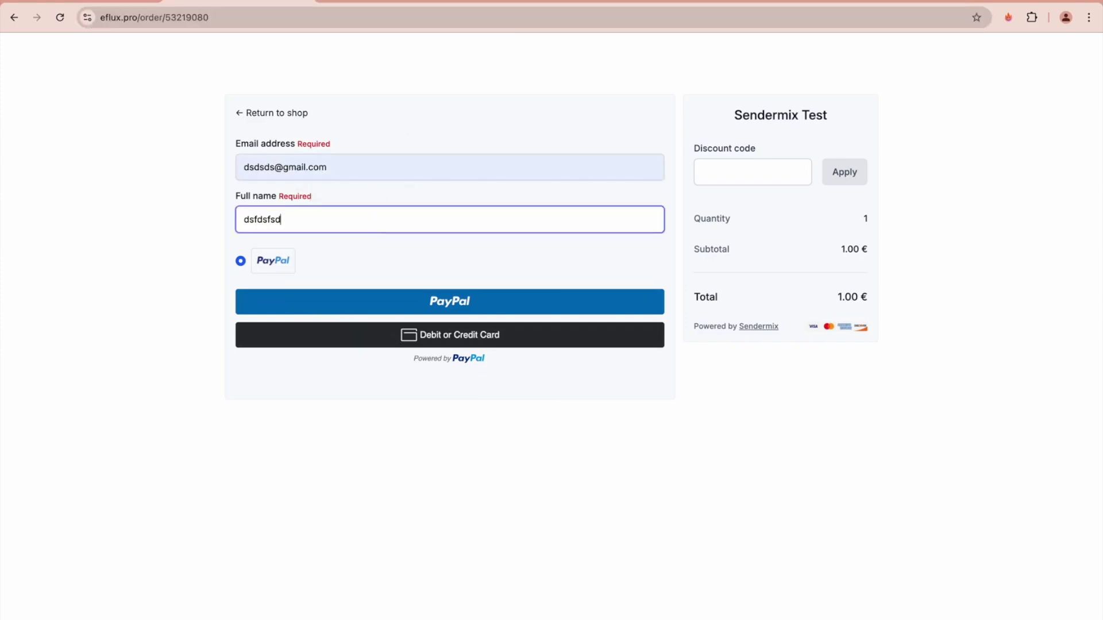
double_click(124, 18)
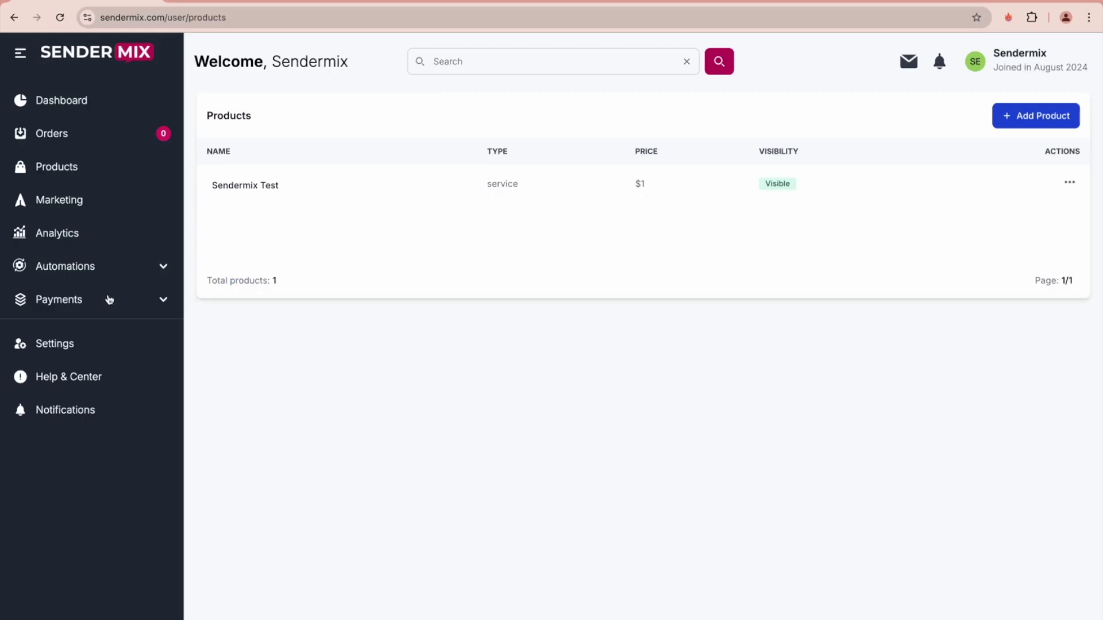
- Open Payments > Profiles to view the active default sendermix1 PayPal profile
click(104, 308)
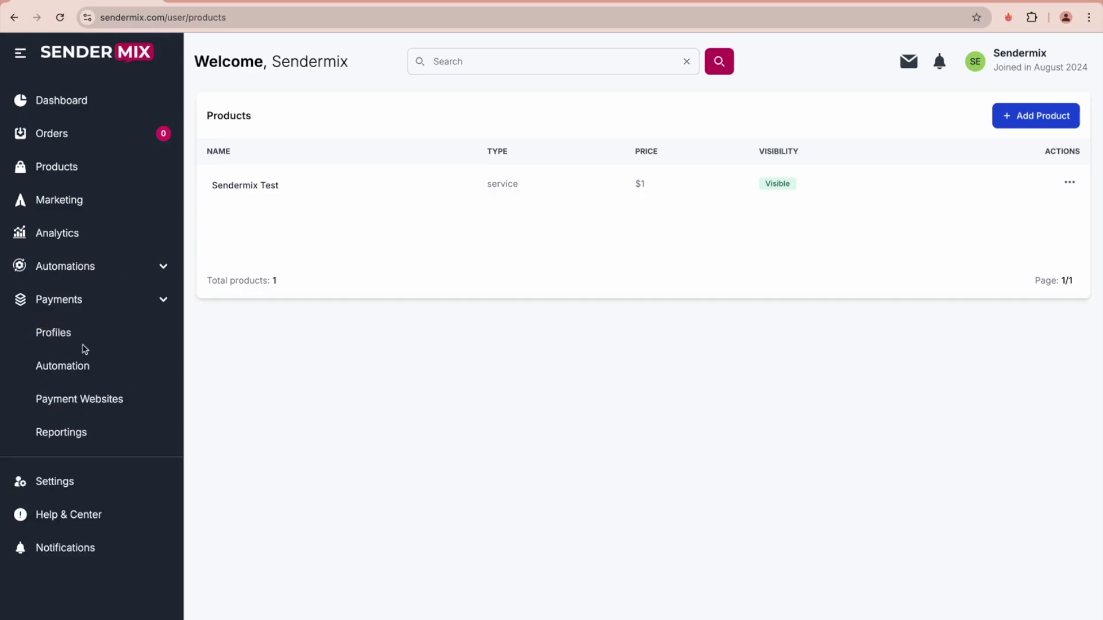
click(47, 337)
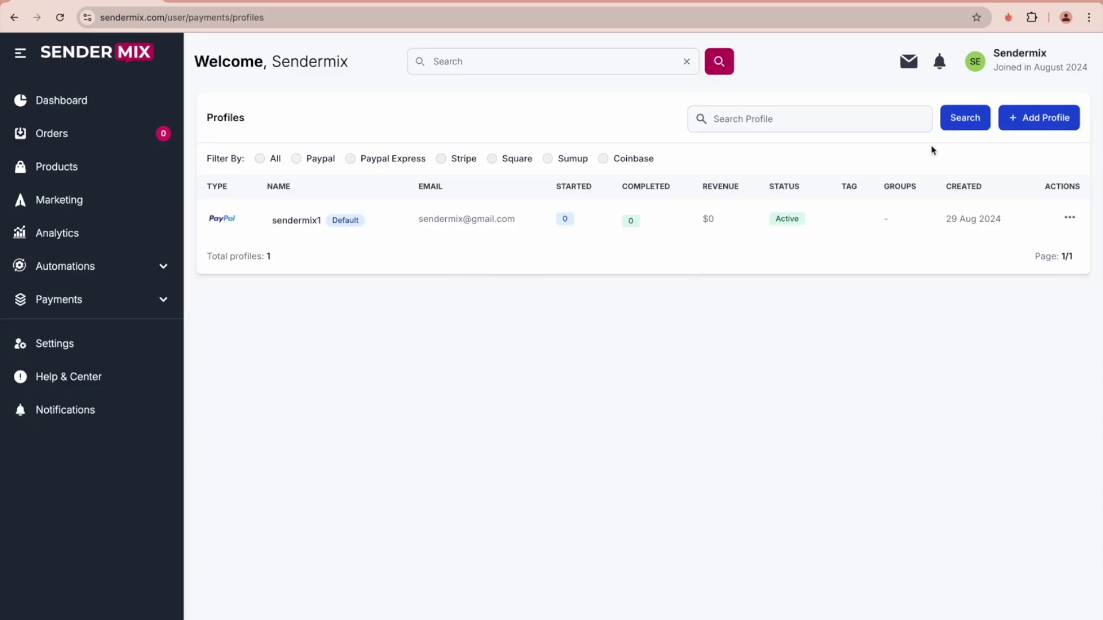
- Start a new payment profile tagged sendermix1 in Yellow, named sendermix2, with PayPal as provider
click(1030, 121)
click(493, 254)
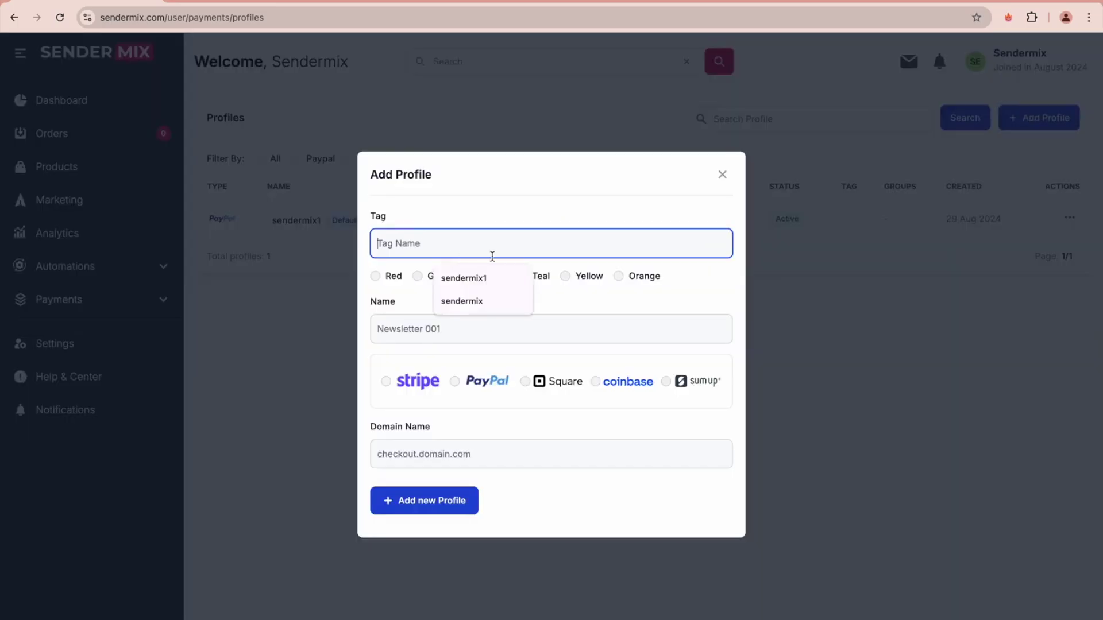
click(564, 276)
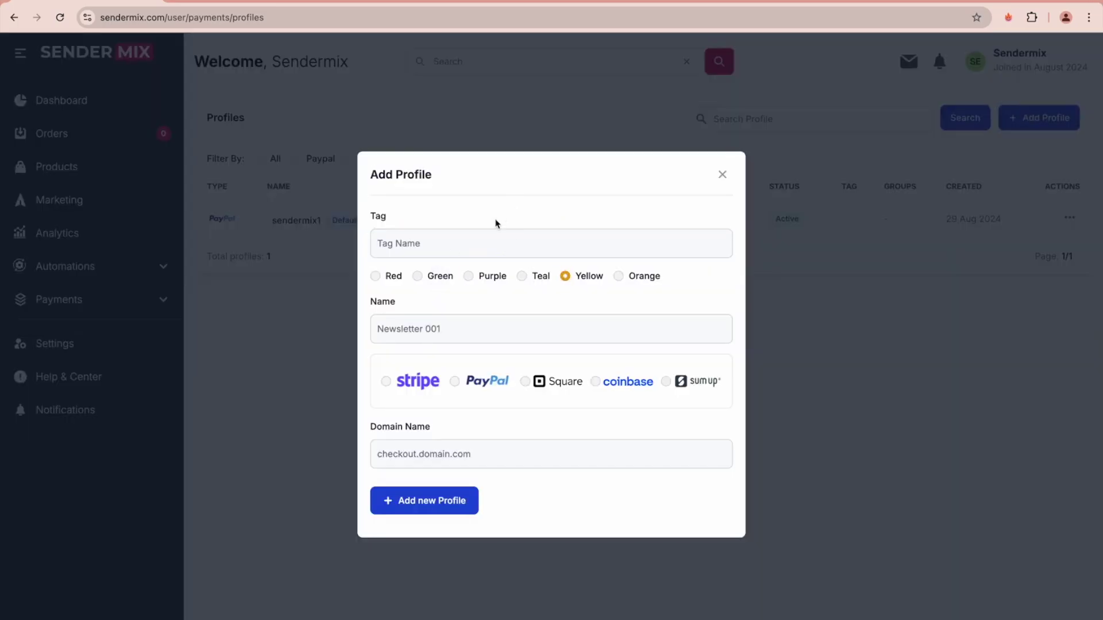
click(463, 243)
click(467, 276)
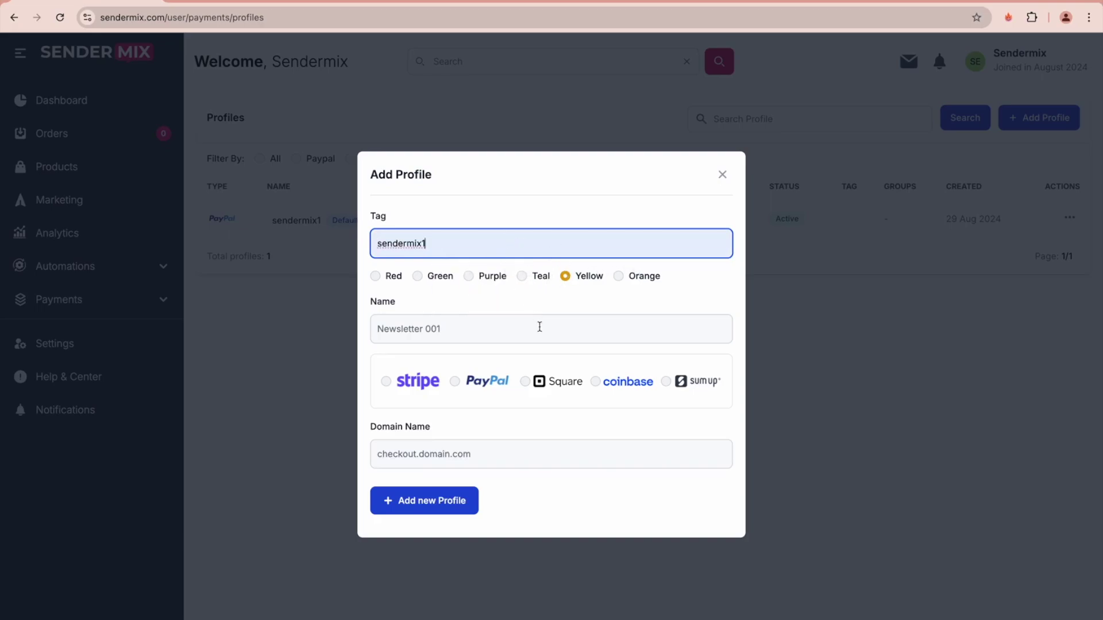
click(495, 331)
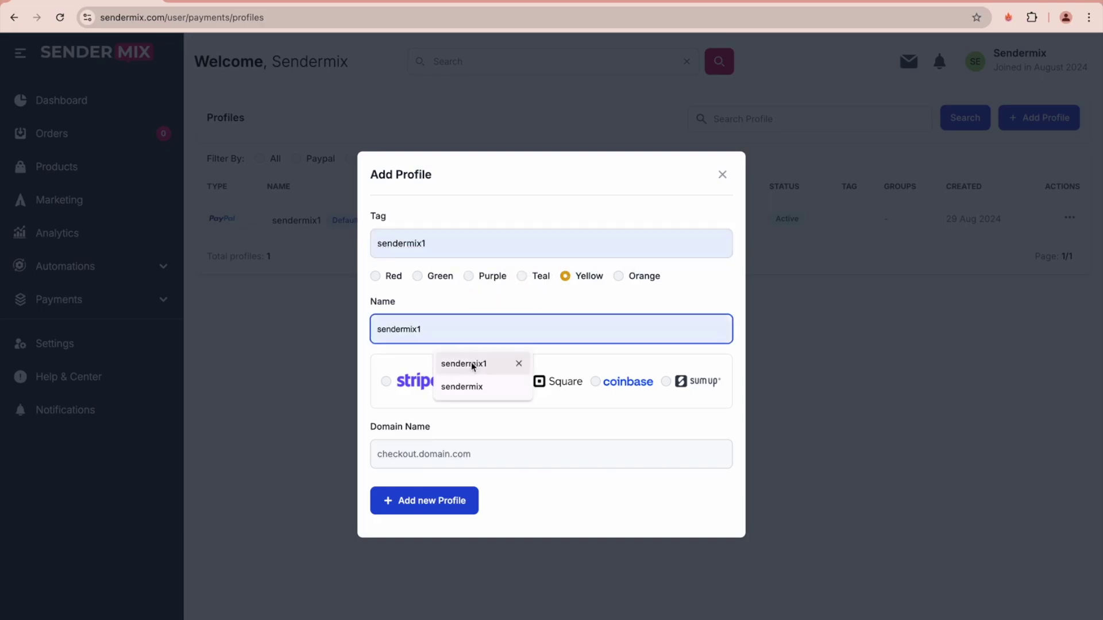
click(466, 386)
click(483, 333)
text(2)
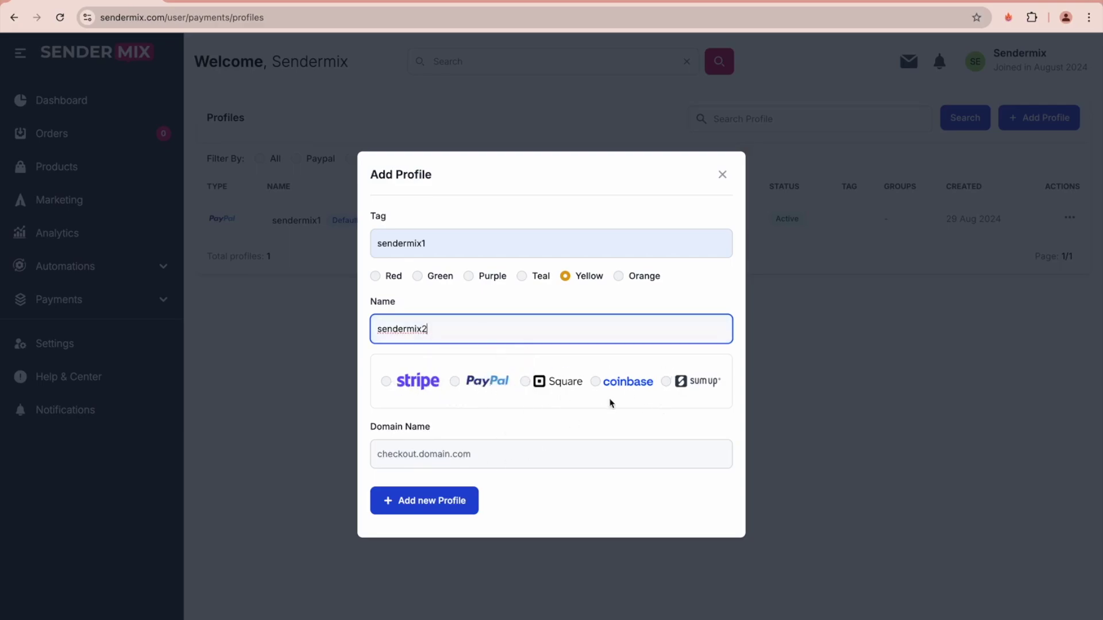
click(477, 382)
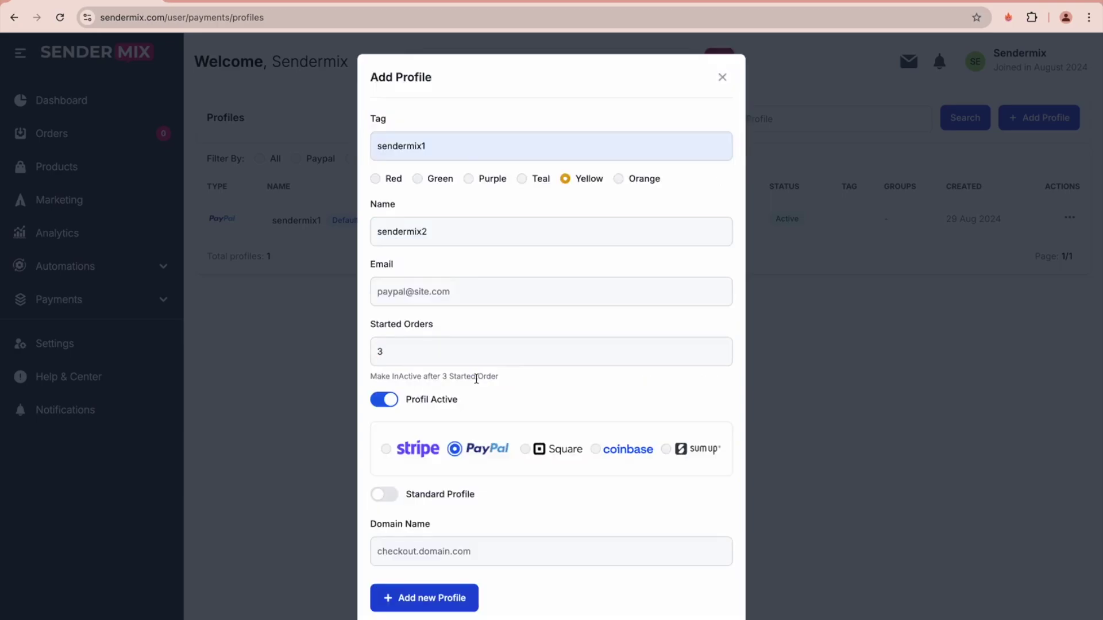
click(445, 291)
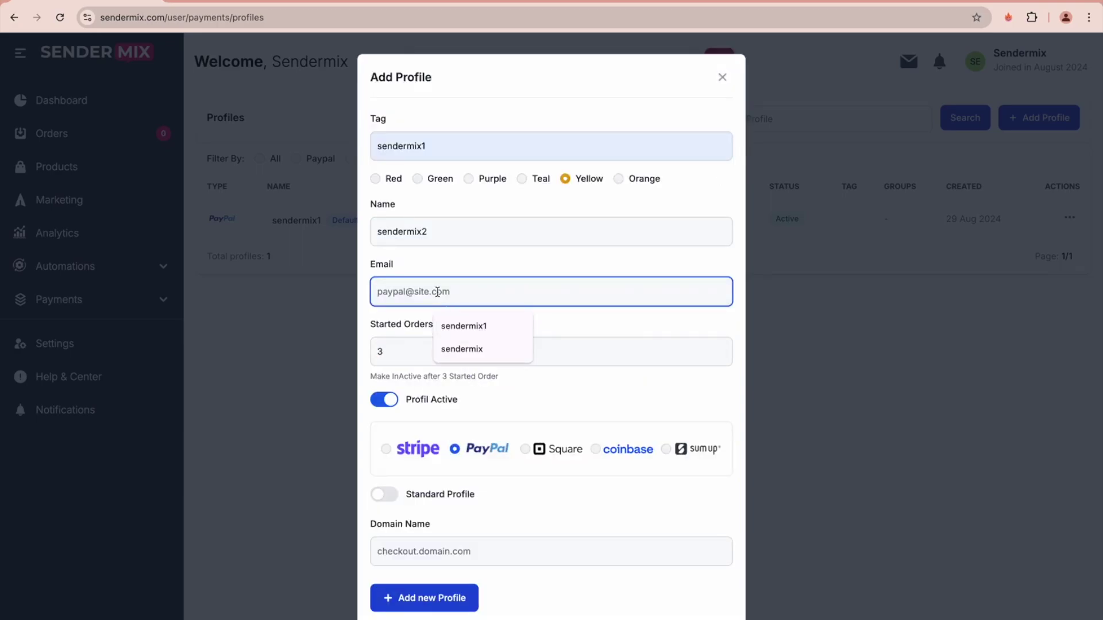
key(Tab)
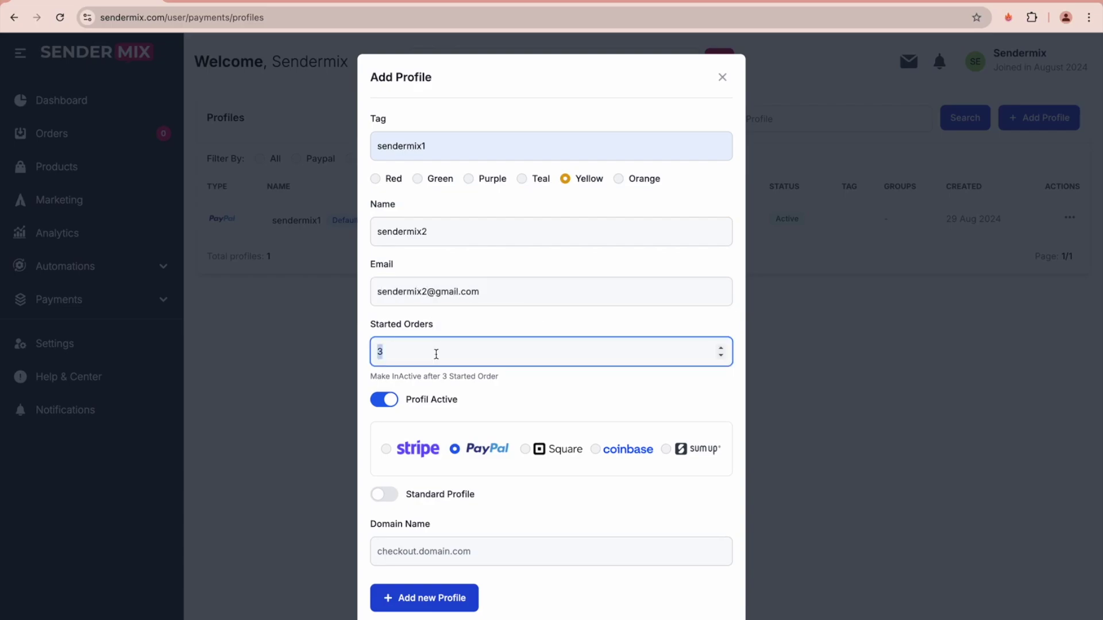
text(10)
- Mark the profile inactive, change the started-orders threshold to 0, and go to Payment Groups
triple_click(443, 293)
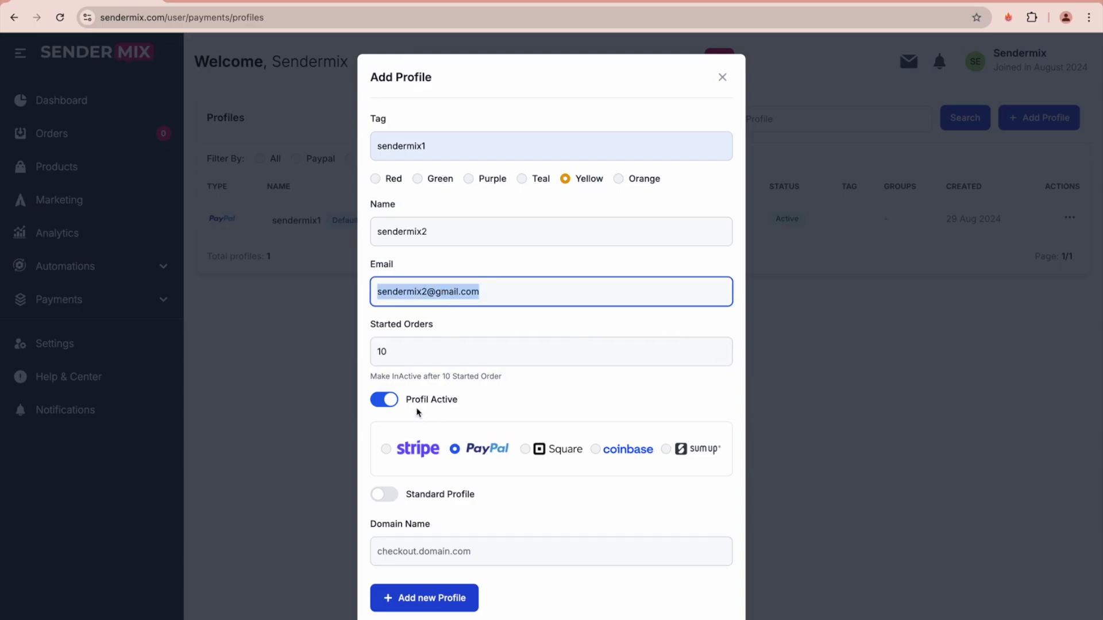
click(384, 404)
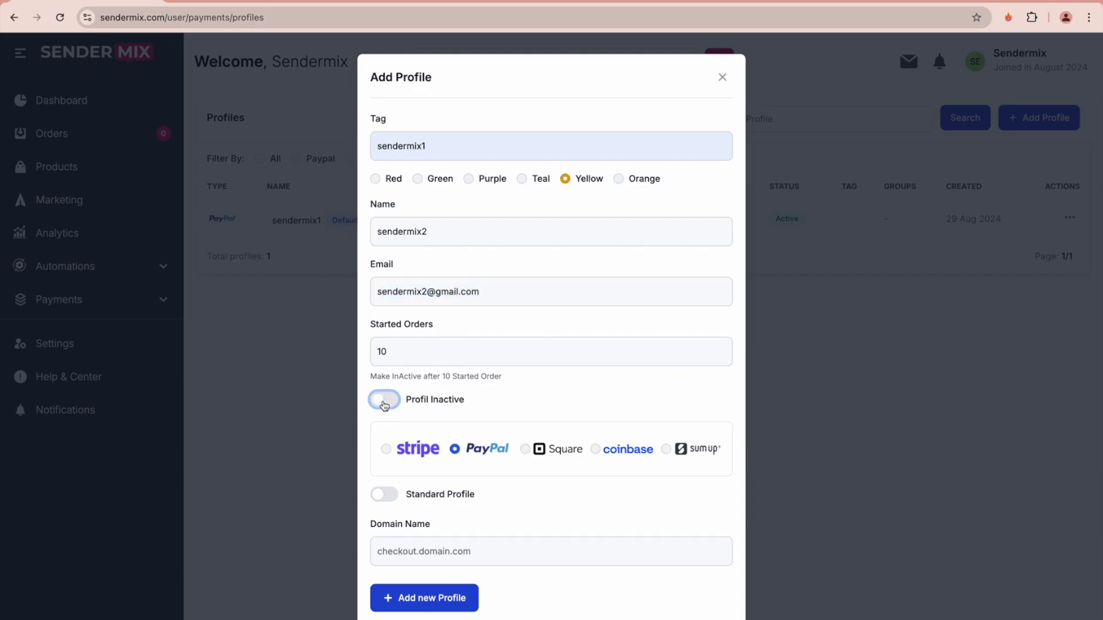
double_click(404, 351)
text(0)
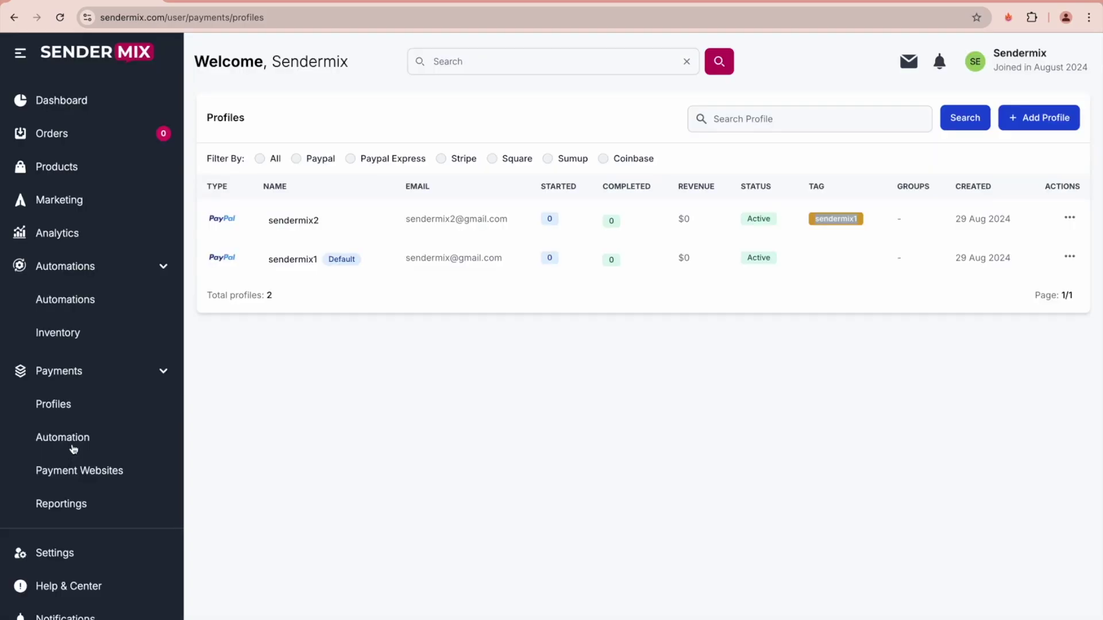
click(72, 446)
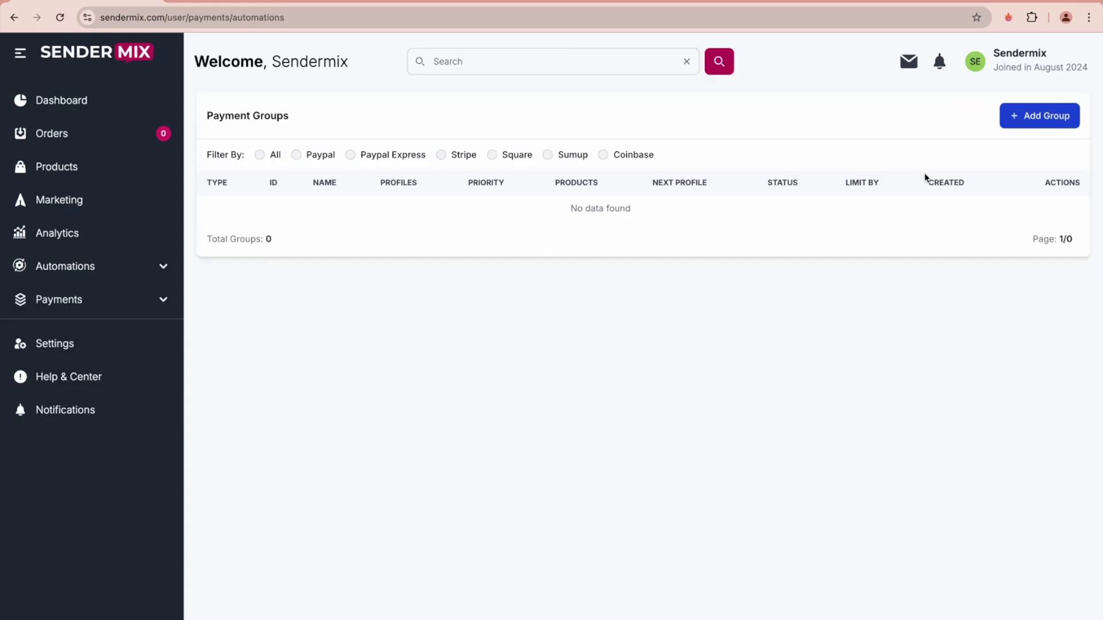
- Start a PayPal payment group named sendermix1, limited by orders, and show its profile choices
click(1014, 117)
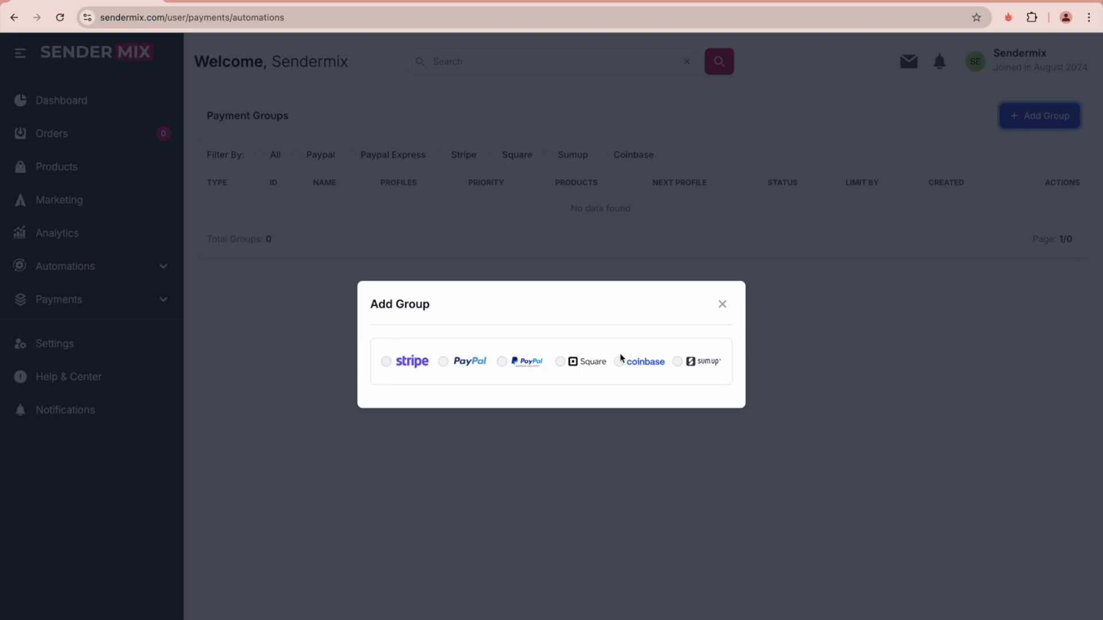
click(443, 362)
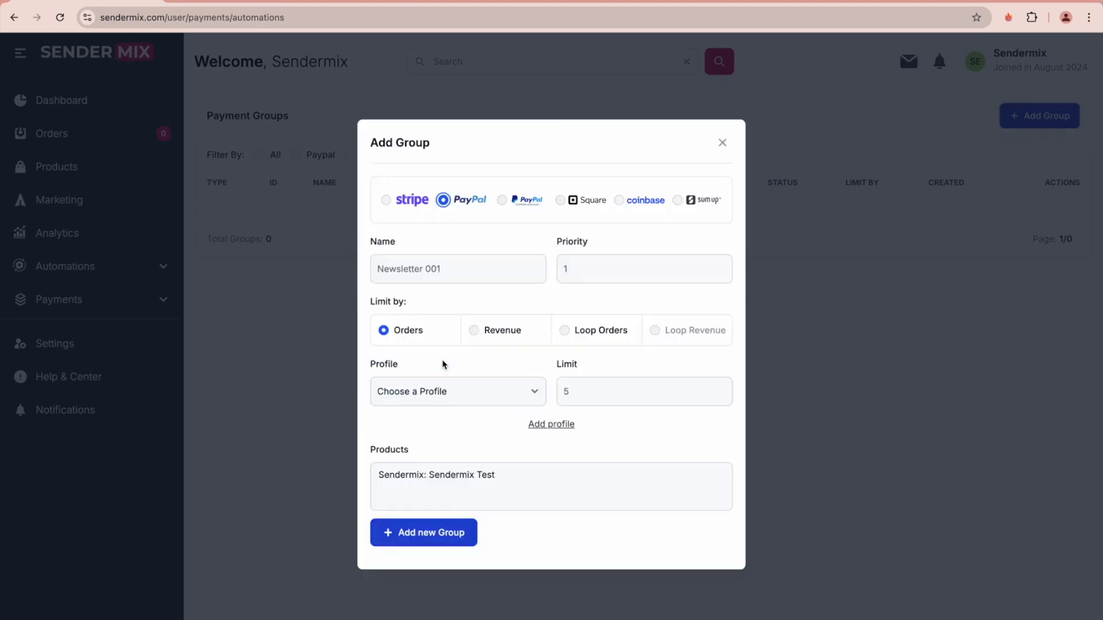
click(453, 269)
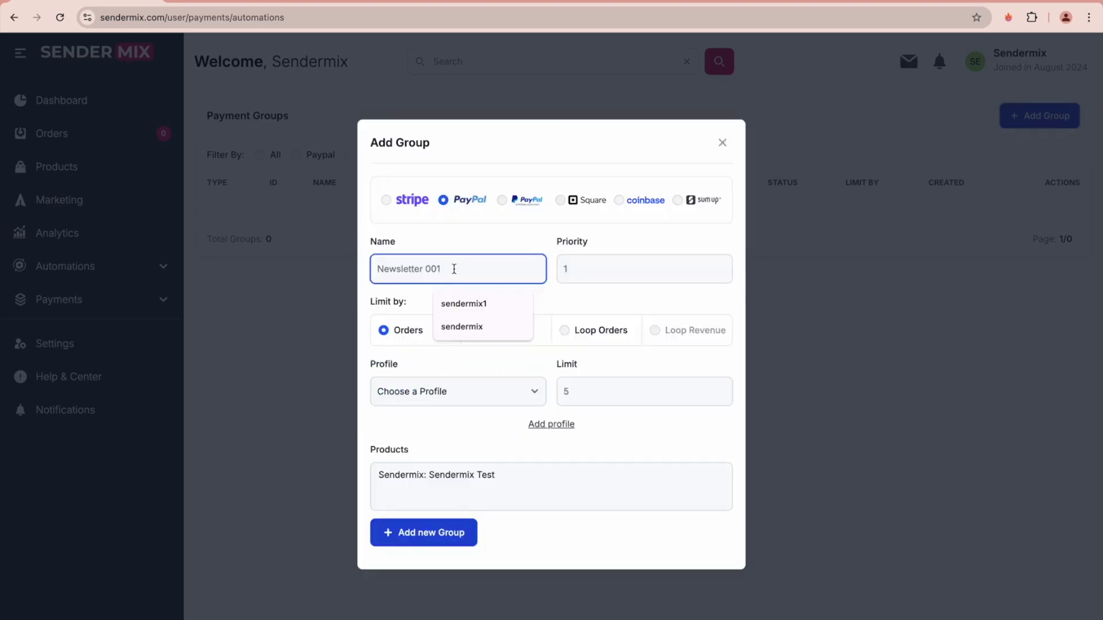
click(468, 304)
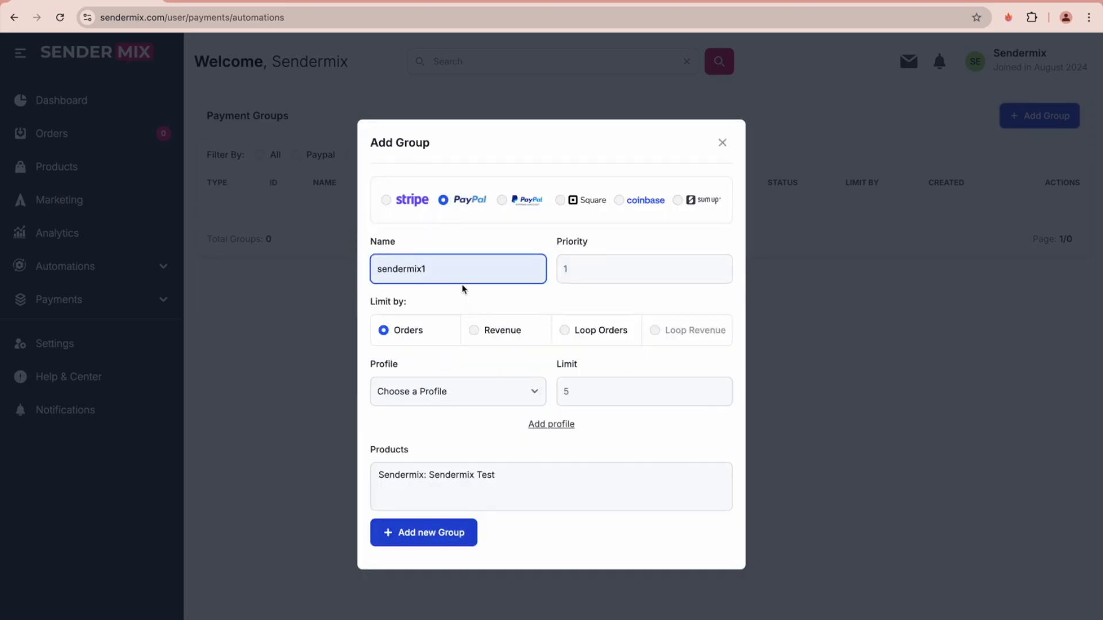
double_click(566, 243)
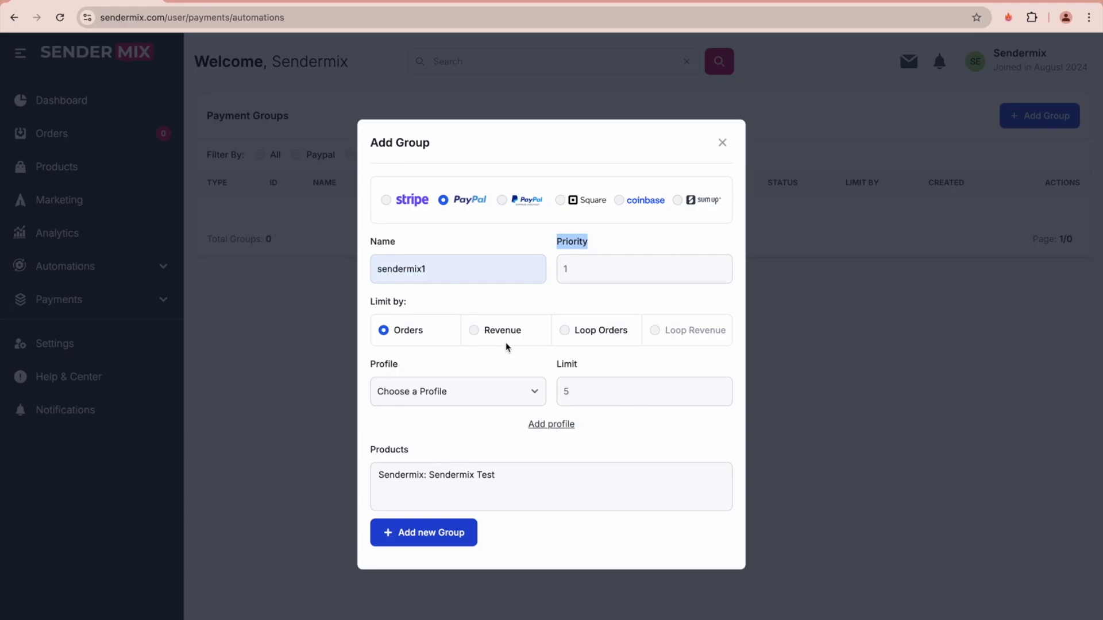
click(449, 395)
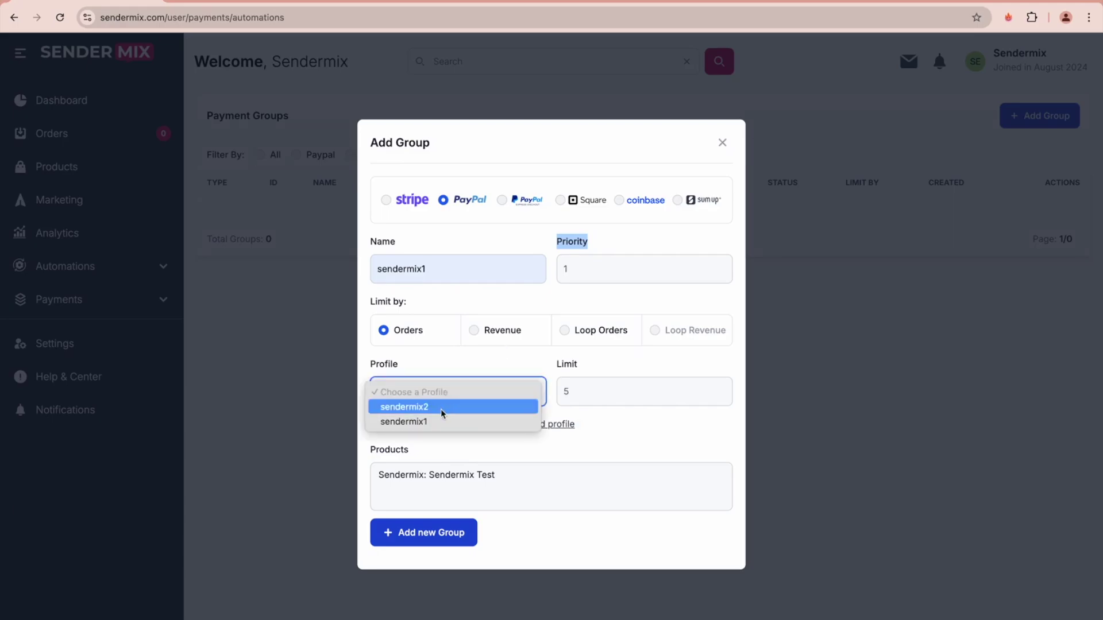
- Add four profile rows to the group, assigning sendermix2, sendermix1 and sendermix2 to the first three
click(440, 408)
click(516, 432)
click(506, 428)
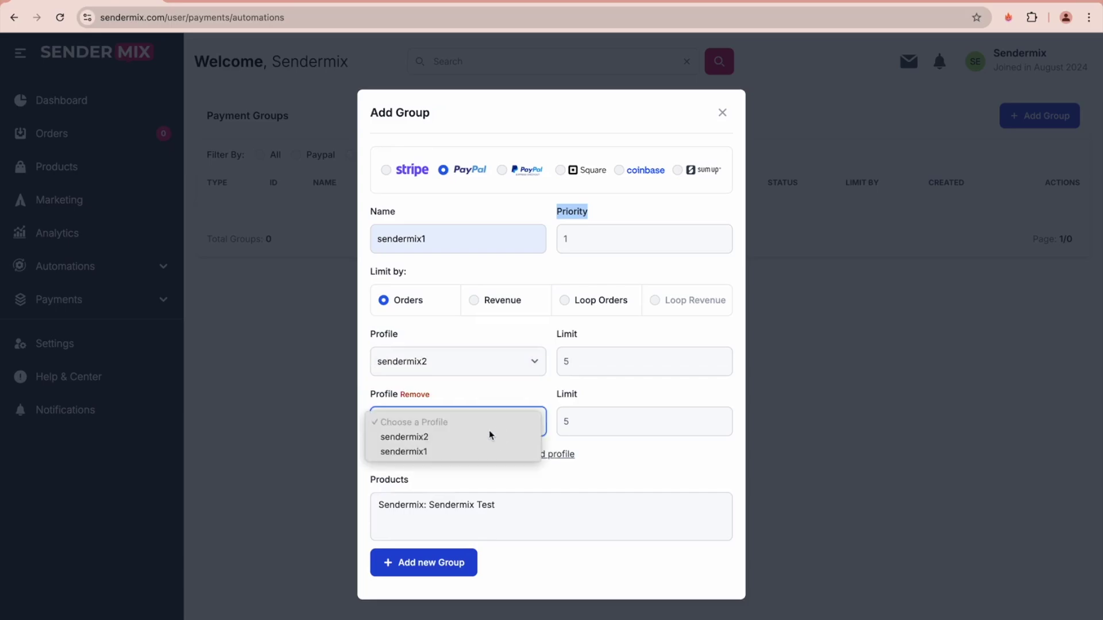
click(448, 451)
click(550, 454)
click(553, 485)
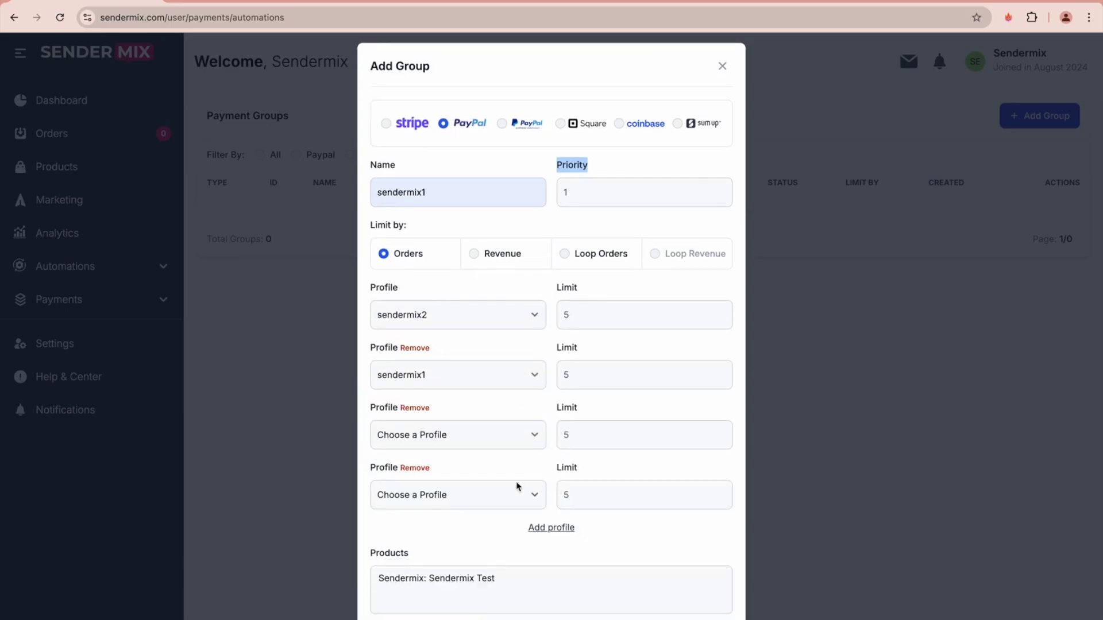
click(466, 436)
click(447, 463)
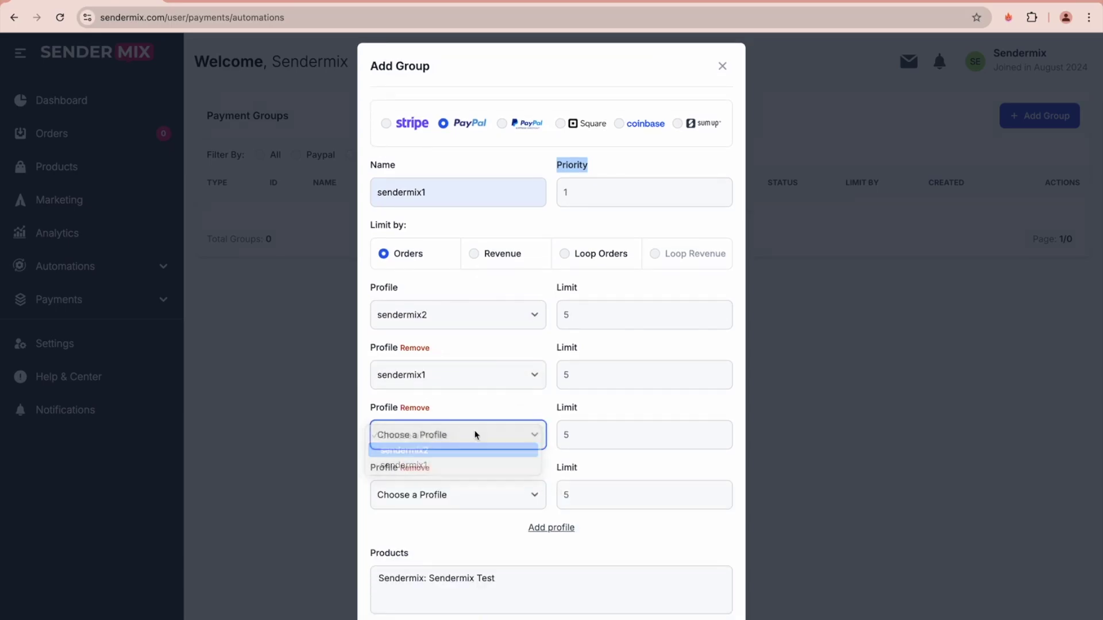
- Set the profiles' order limits to 10, 30, 40 and 1000
click(609, 323)
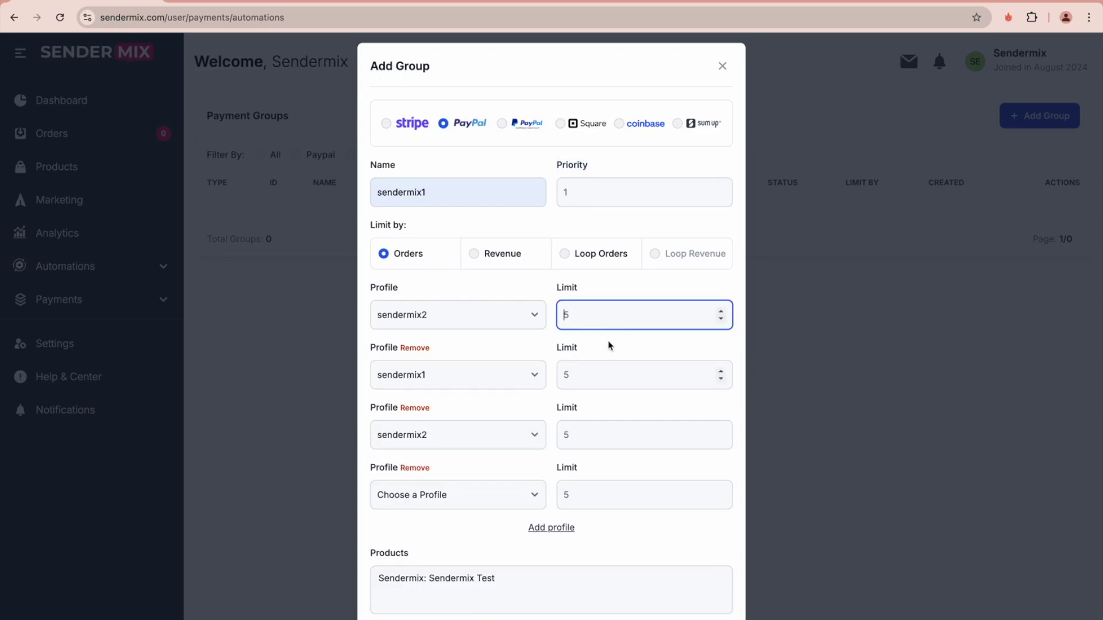
key(BackSpace)
text(1)
click(594, 375)
key(BackSpace)
text(3)
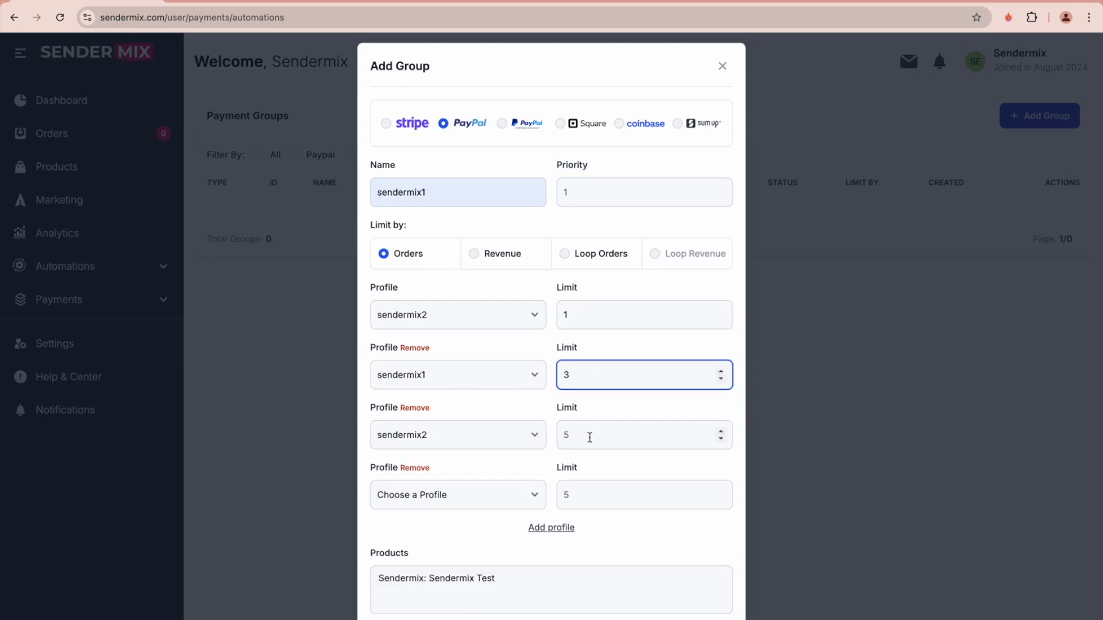
click(589, 437)
key(BackSpace)
text(4)
click(583, 497)
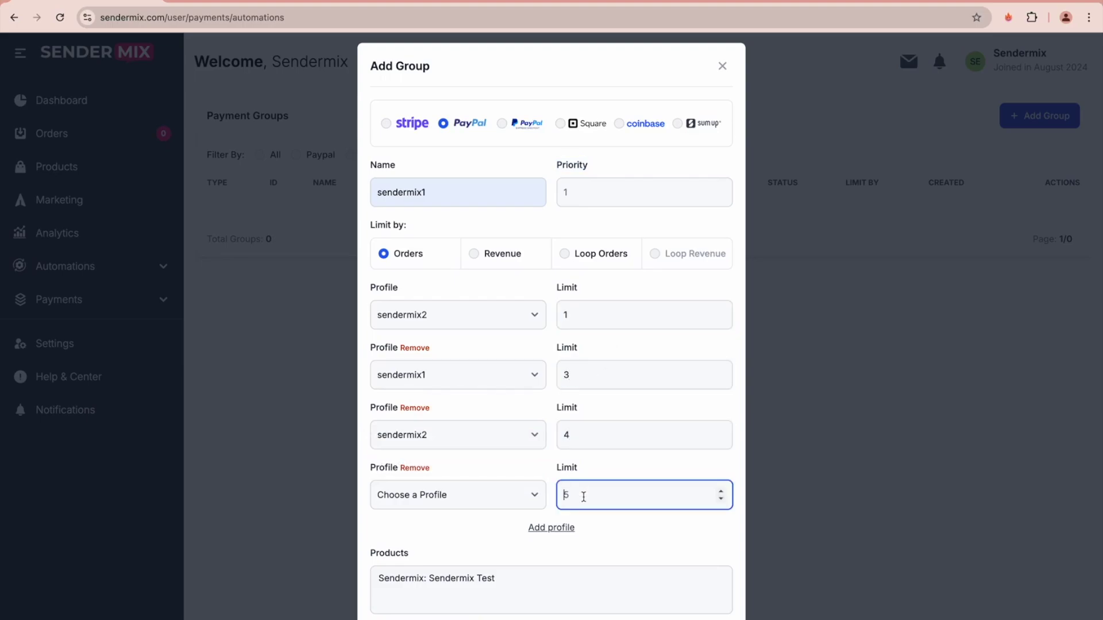
text(1)
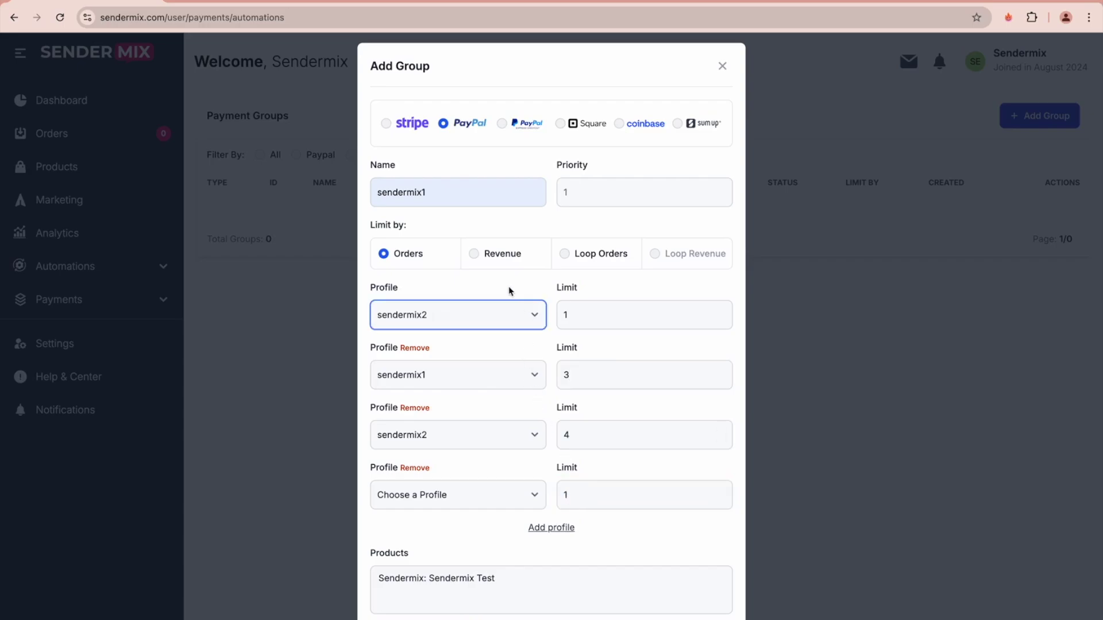
click(517, 305)
- Revisit the first two order limits, add another profile row, and edit the group priority
click(572, 316)
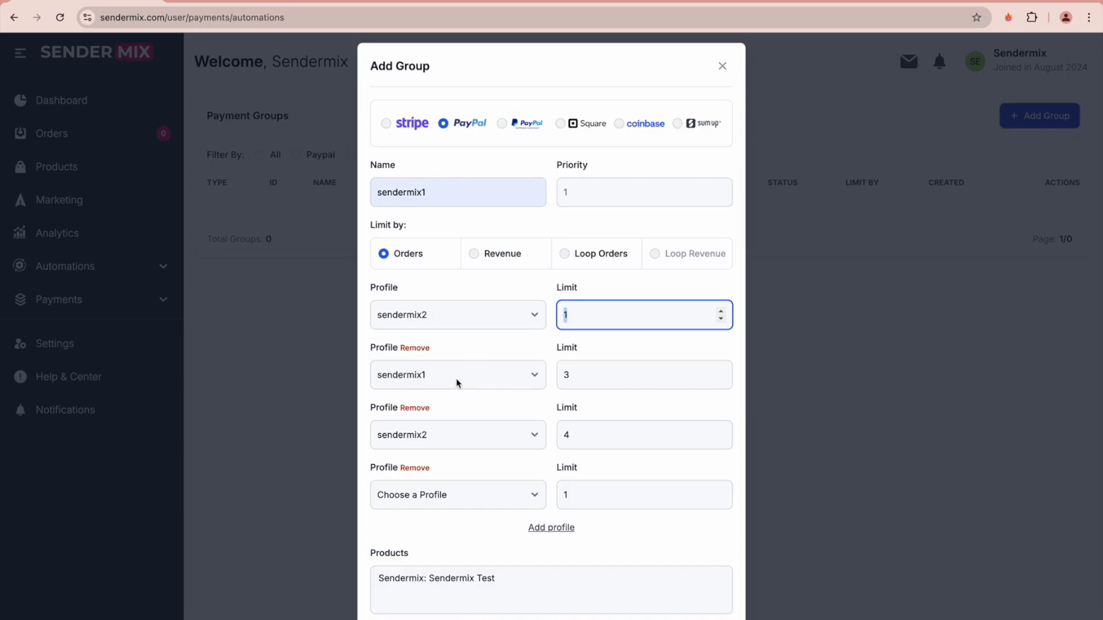
click(582, 374)
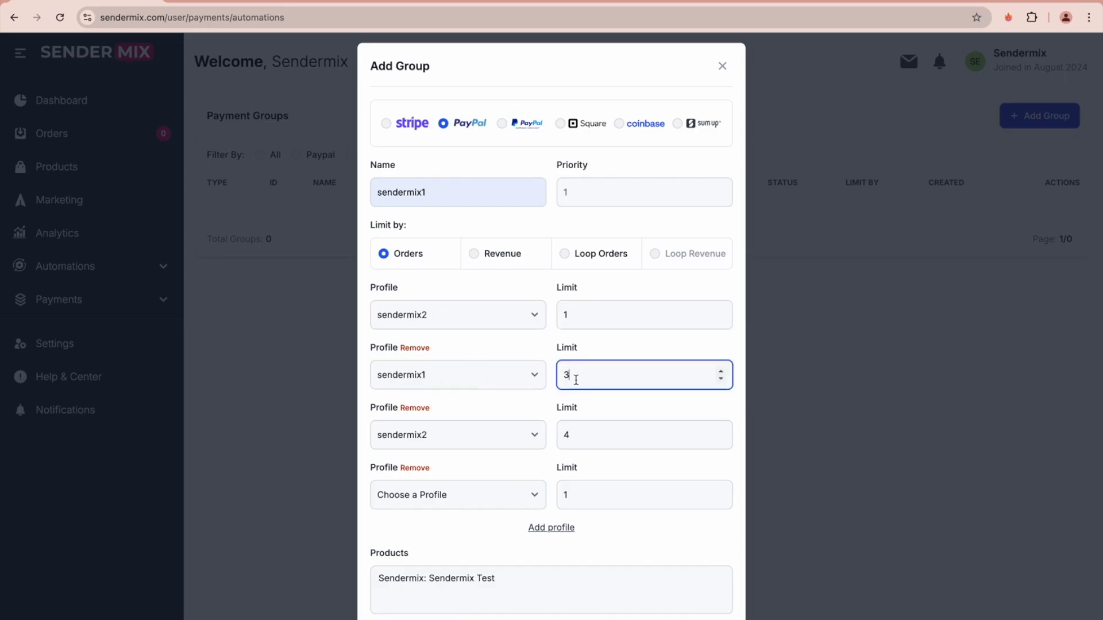
double_click(576, 380)
click(560, 528)
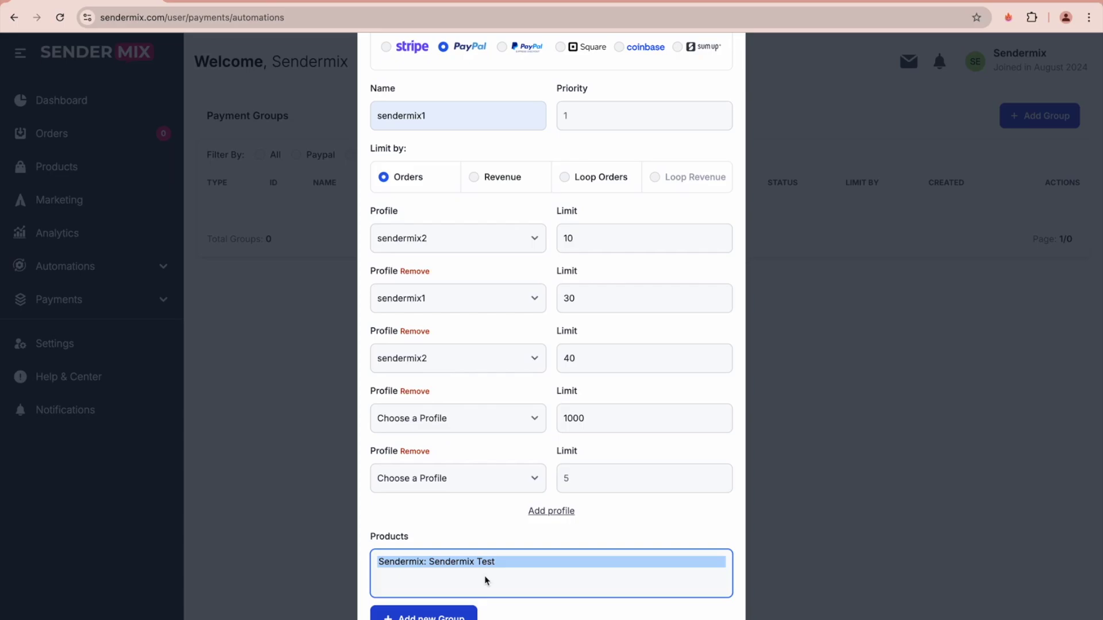
scroll(484, 576, up, 3)
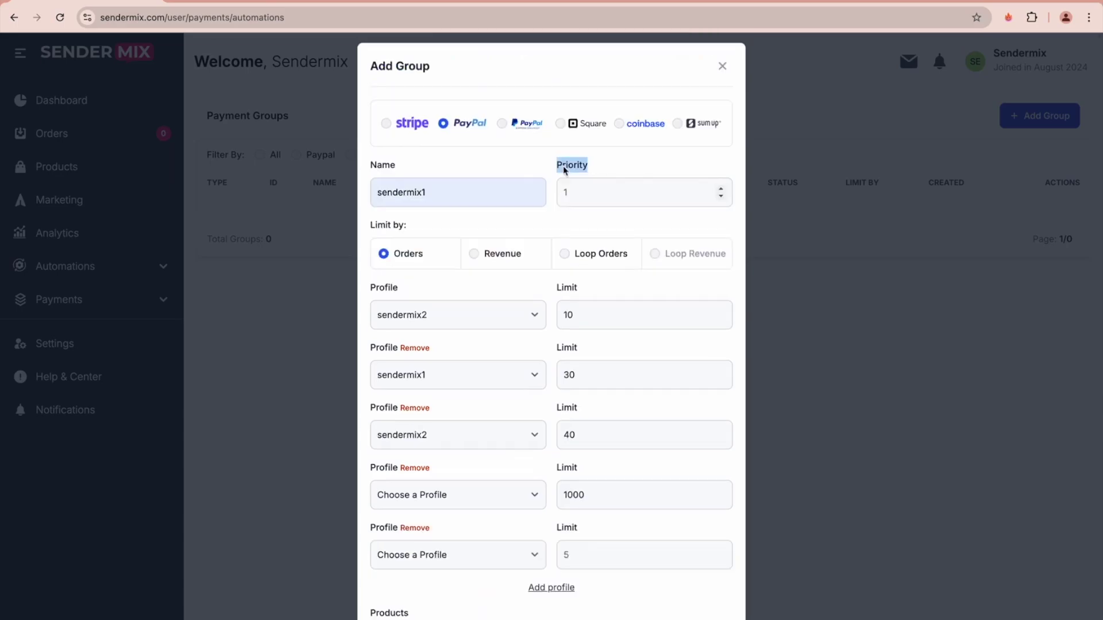
click(578, 192)
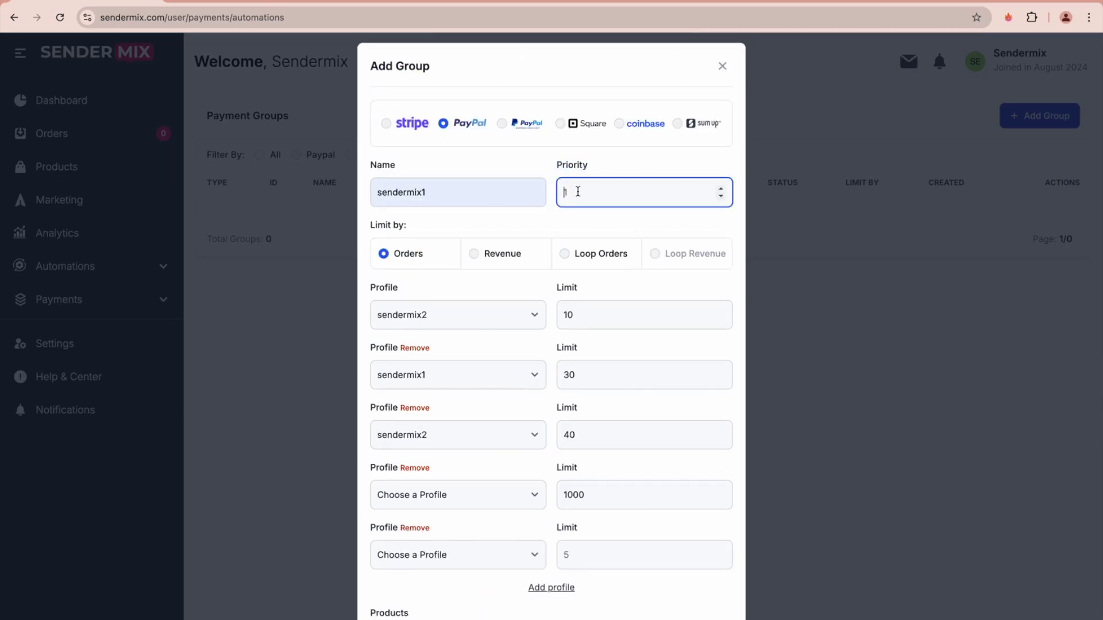
- Close the group form unsaved and expand the Automations and Payments sidebar menus
click(114, 281)
click(114, 268)
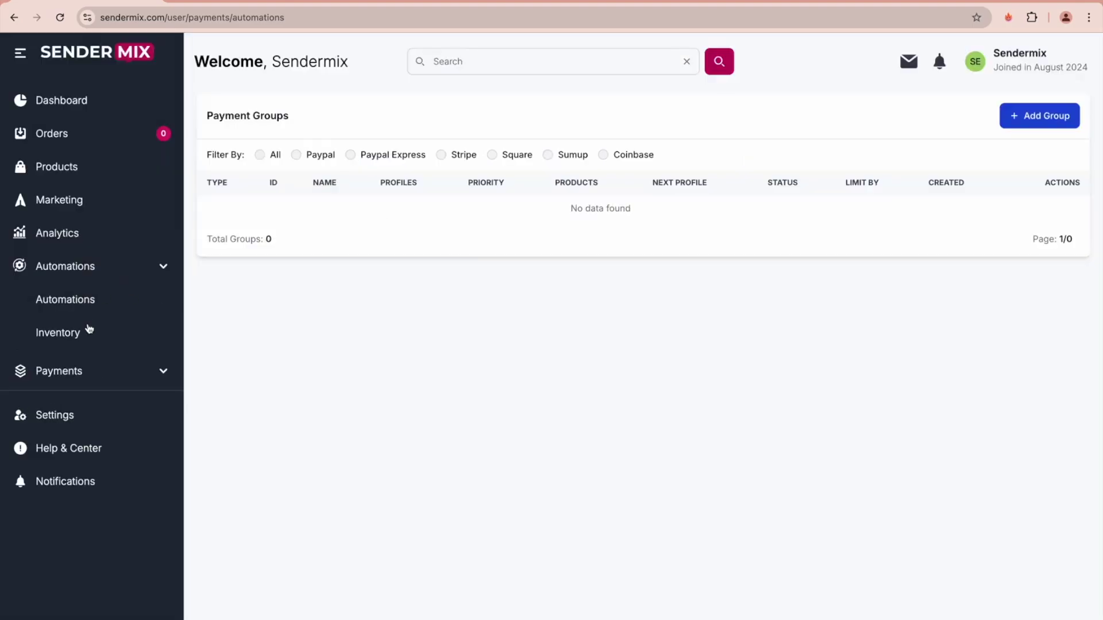
click(81, 372)
- Open Payment Websites and begin a new site, focusing the empty Name and Domain fields
click(81, 472)
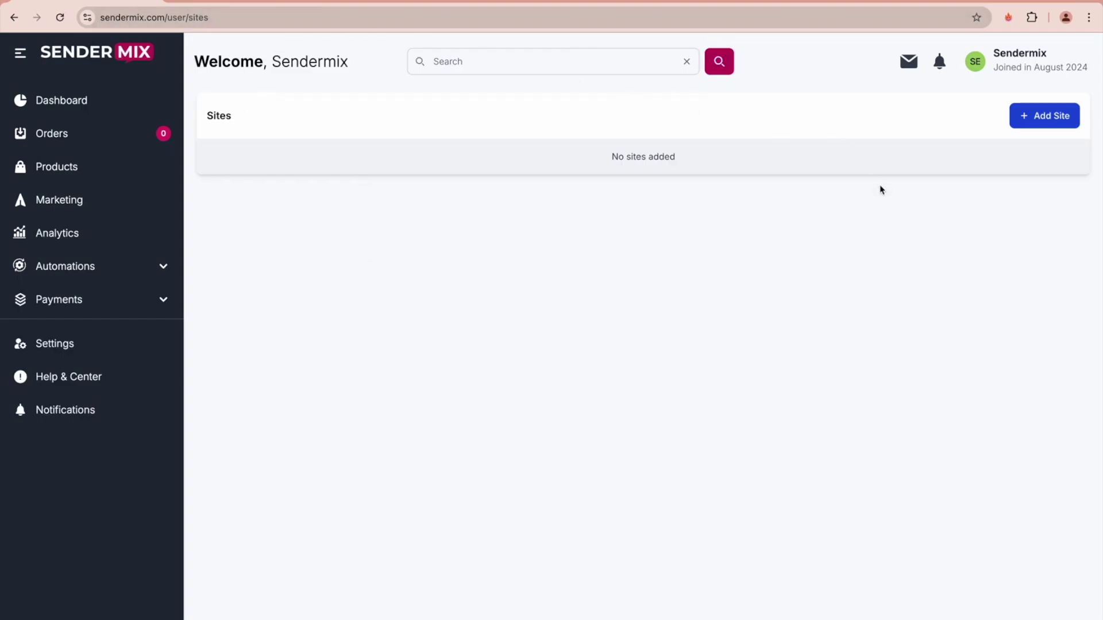
click(1033, 116)
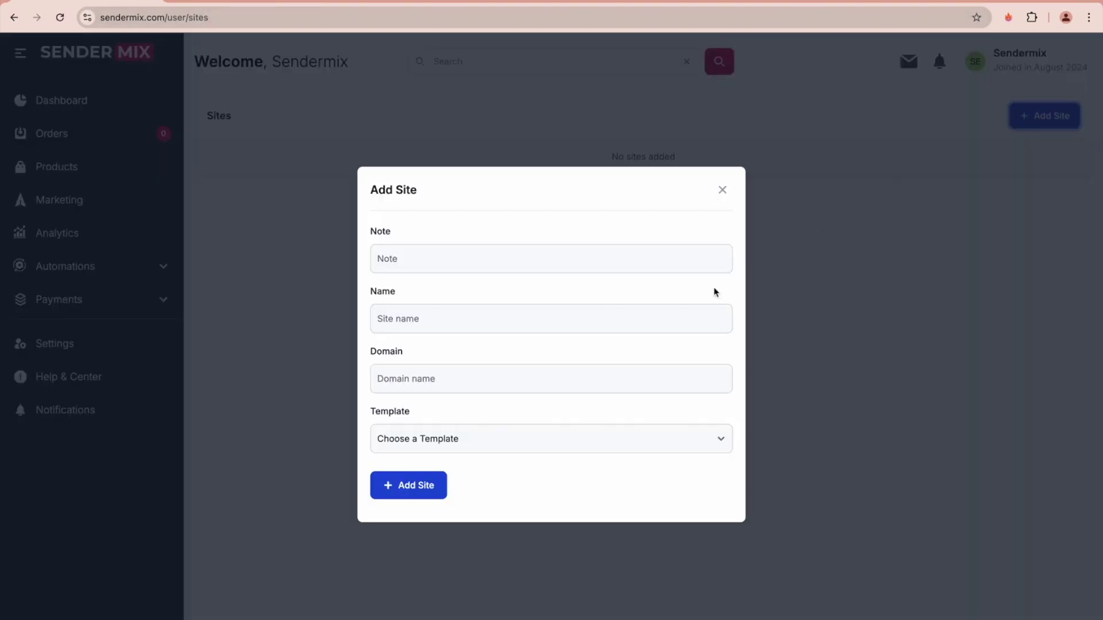
click(505, 325)
click(388, 378)
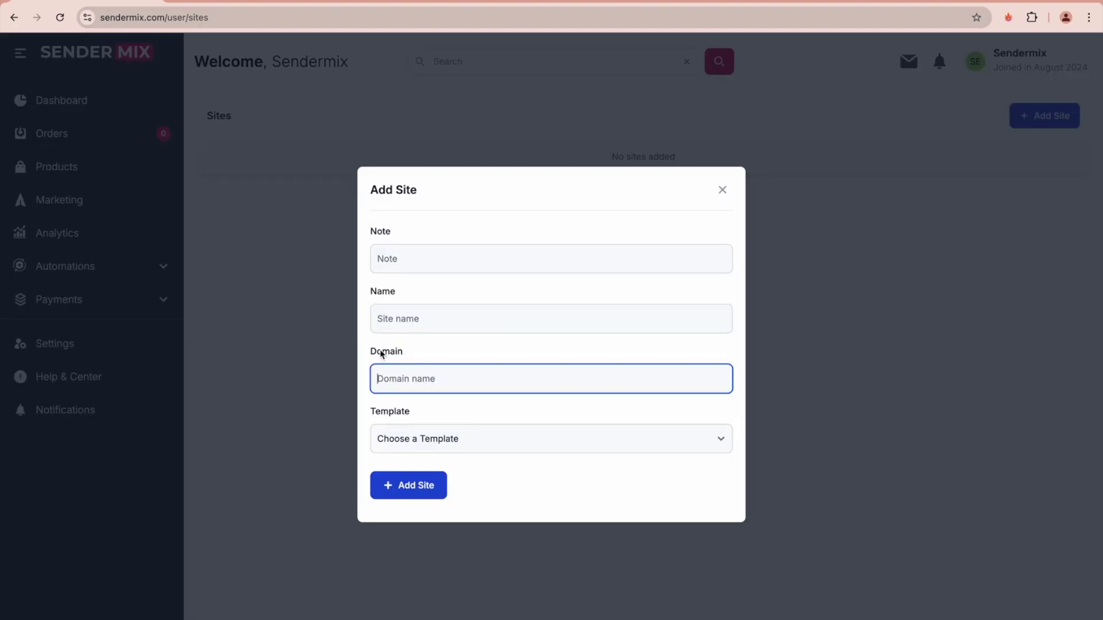
click(436, 438)
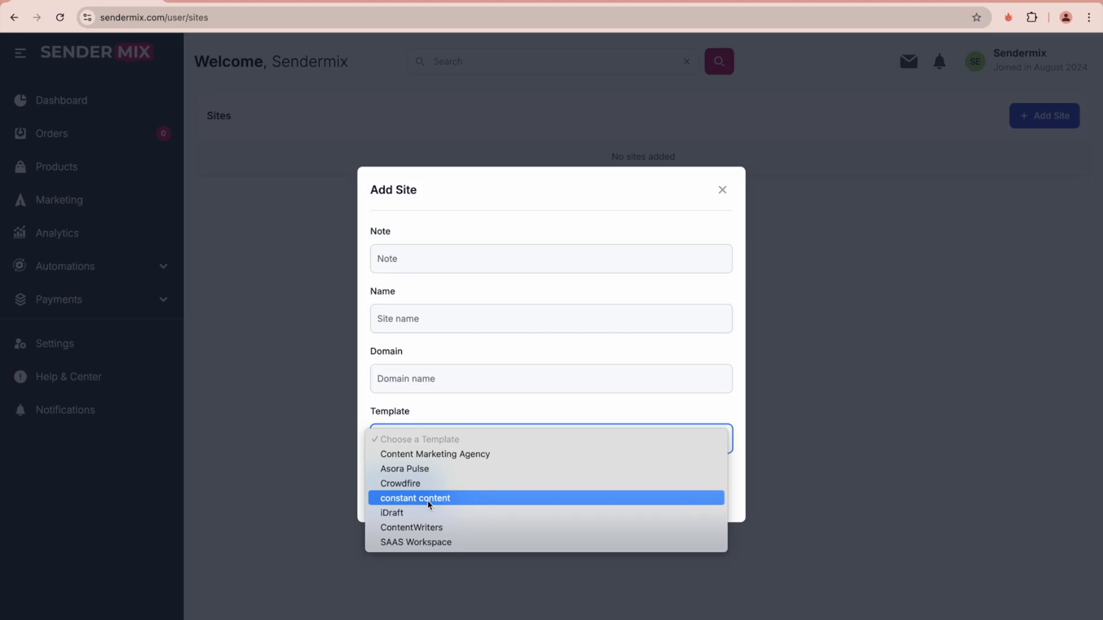
click(495, 409)
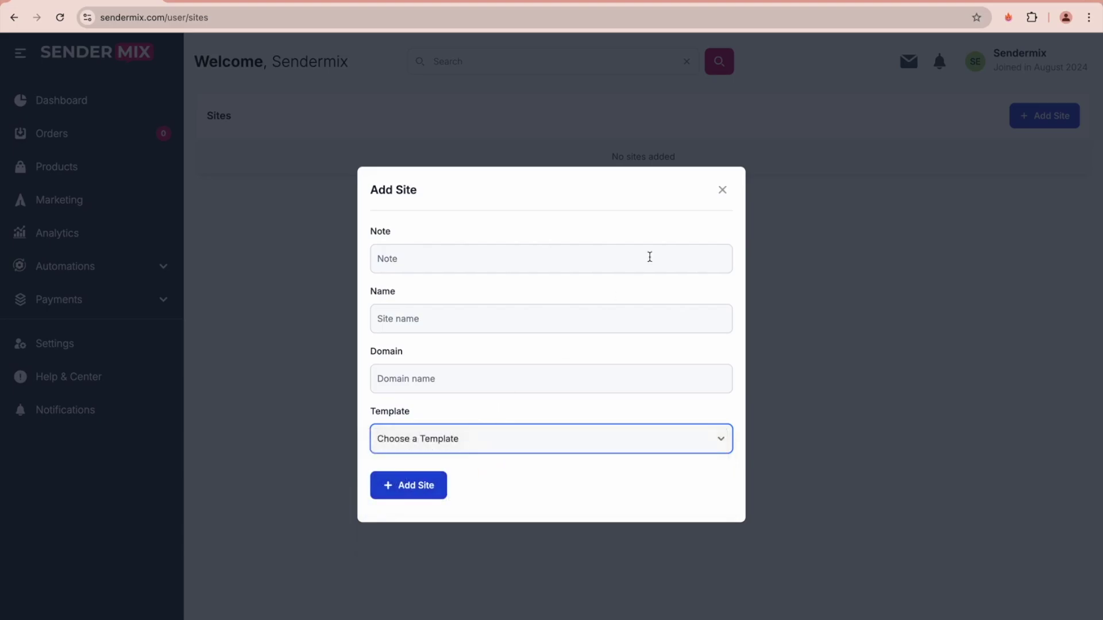